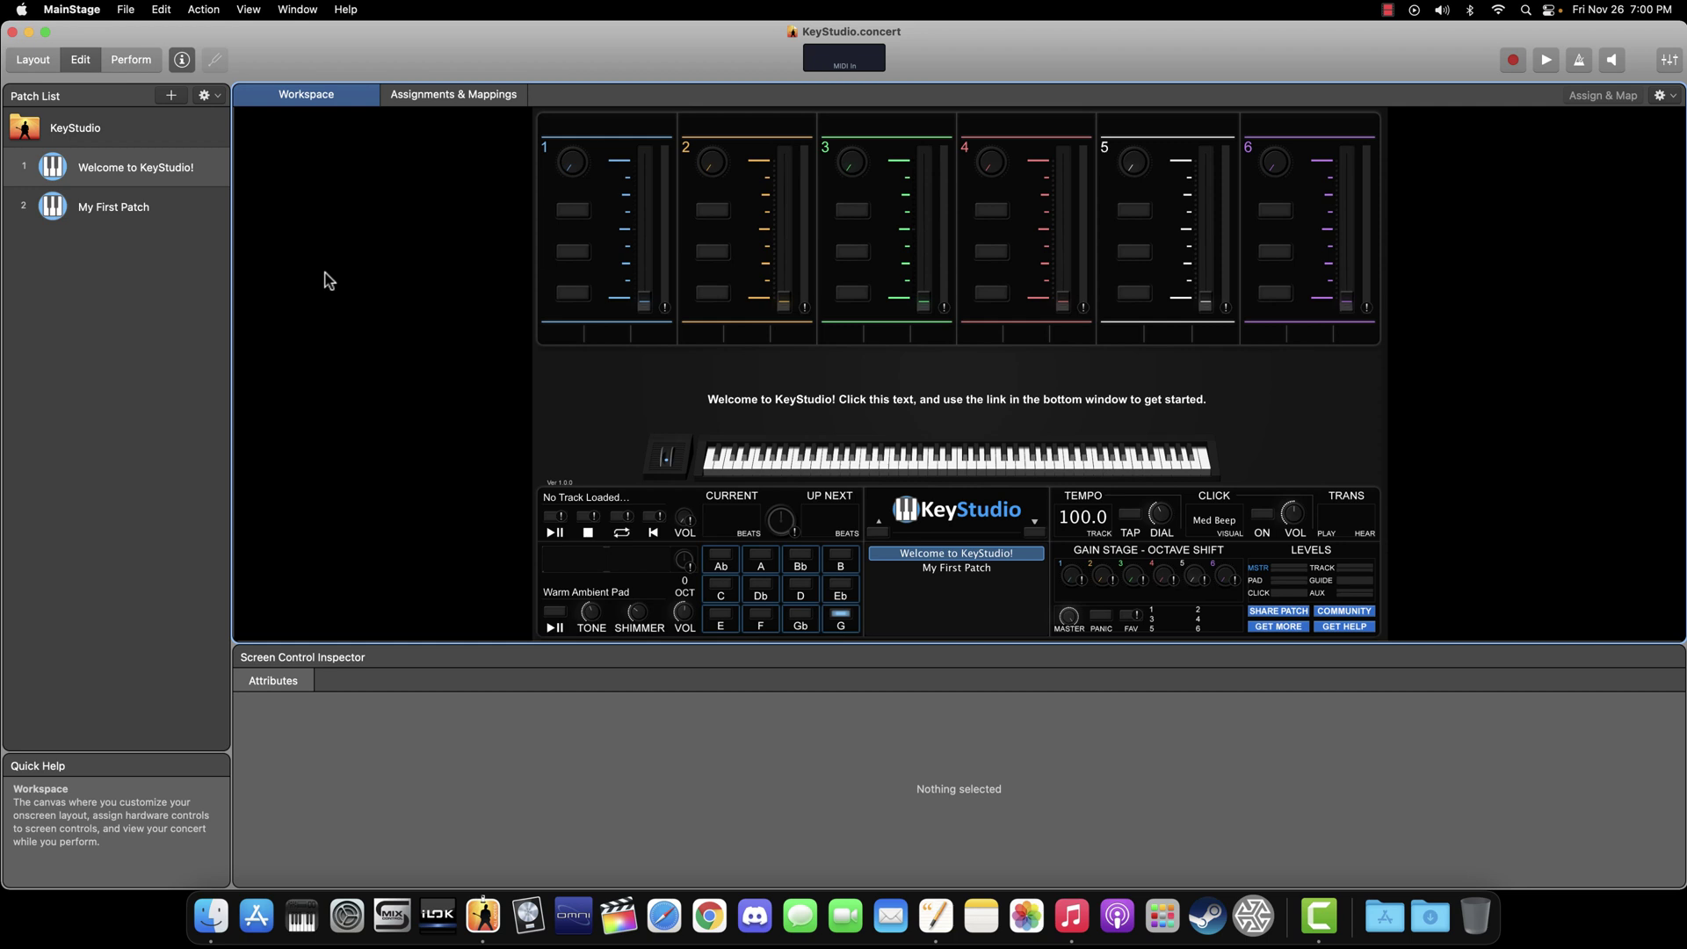
# Quit MainStage, closing the open KeyStudio concert
pyautogui.click(72, 9)
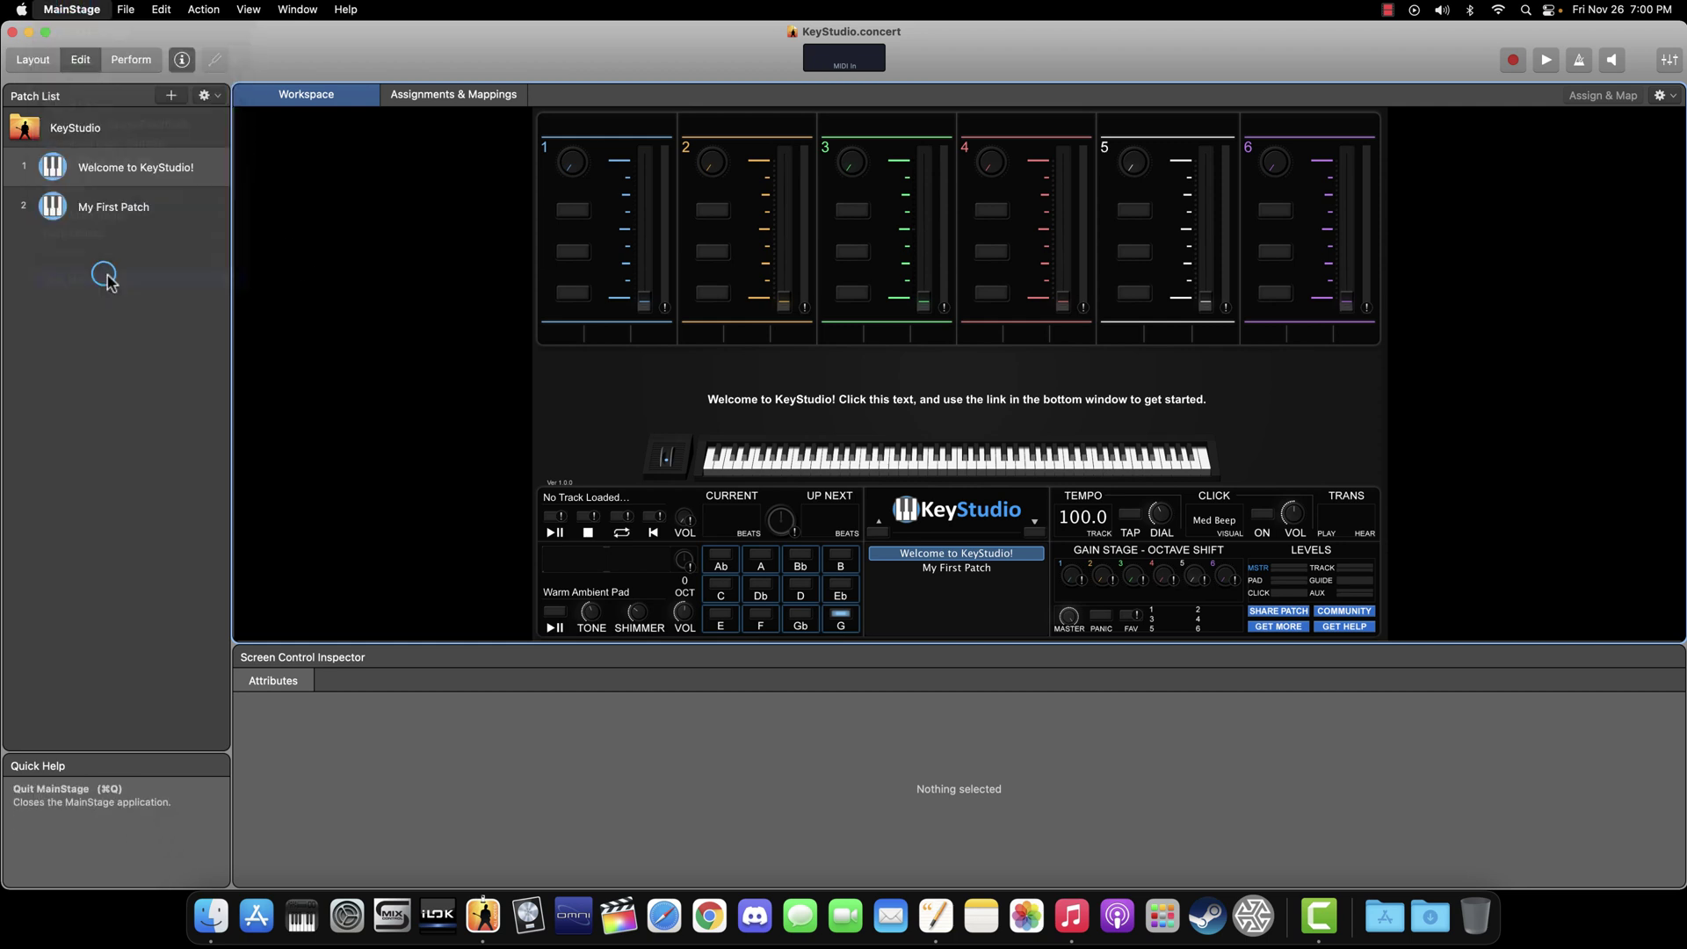
# Let MainStage finish quitting, leaving only the macOS desktop with no concert open
pyautogui.click(103, 276)
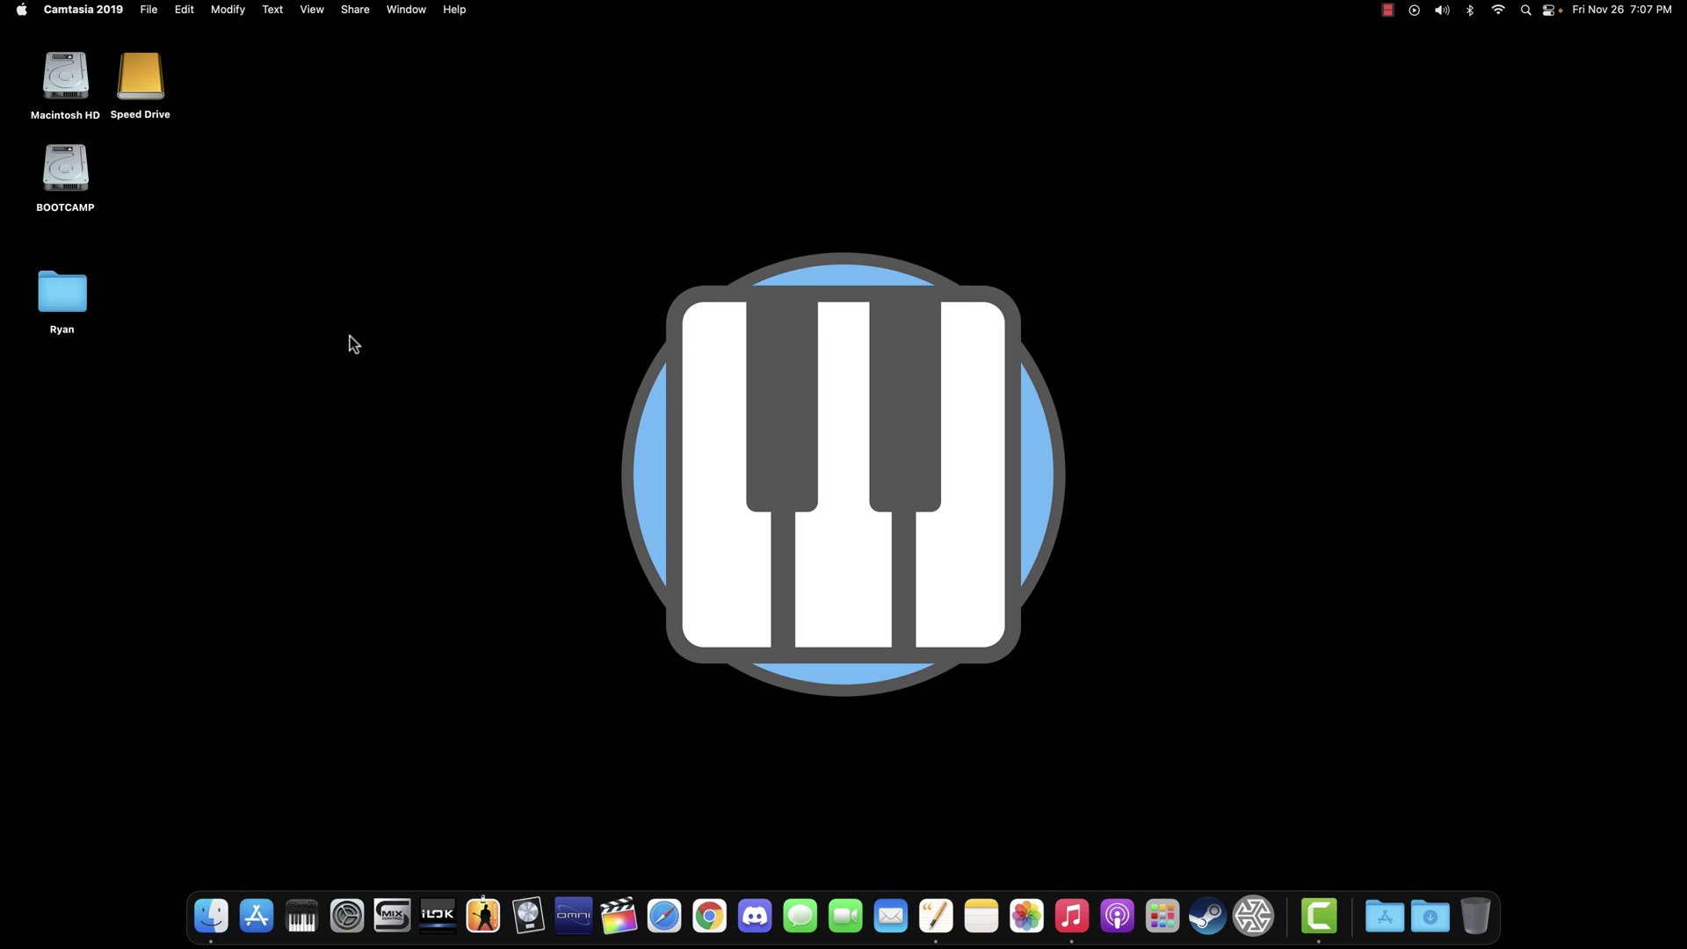
# In a new Finder window, go to Music > MainStage > KeyStudio - Pro and select KeyStudio.concert
pyautogui.click(270, 251)
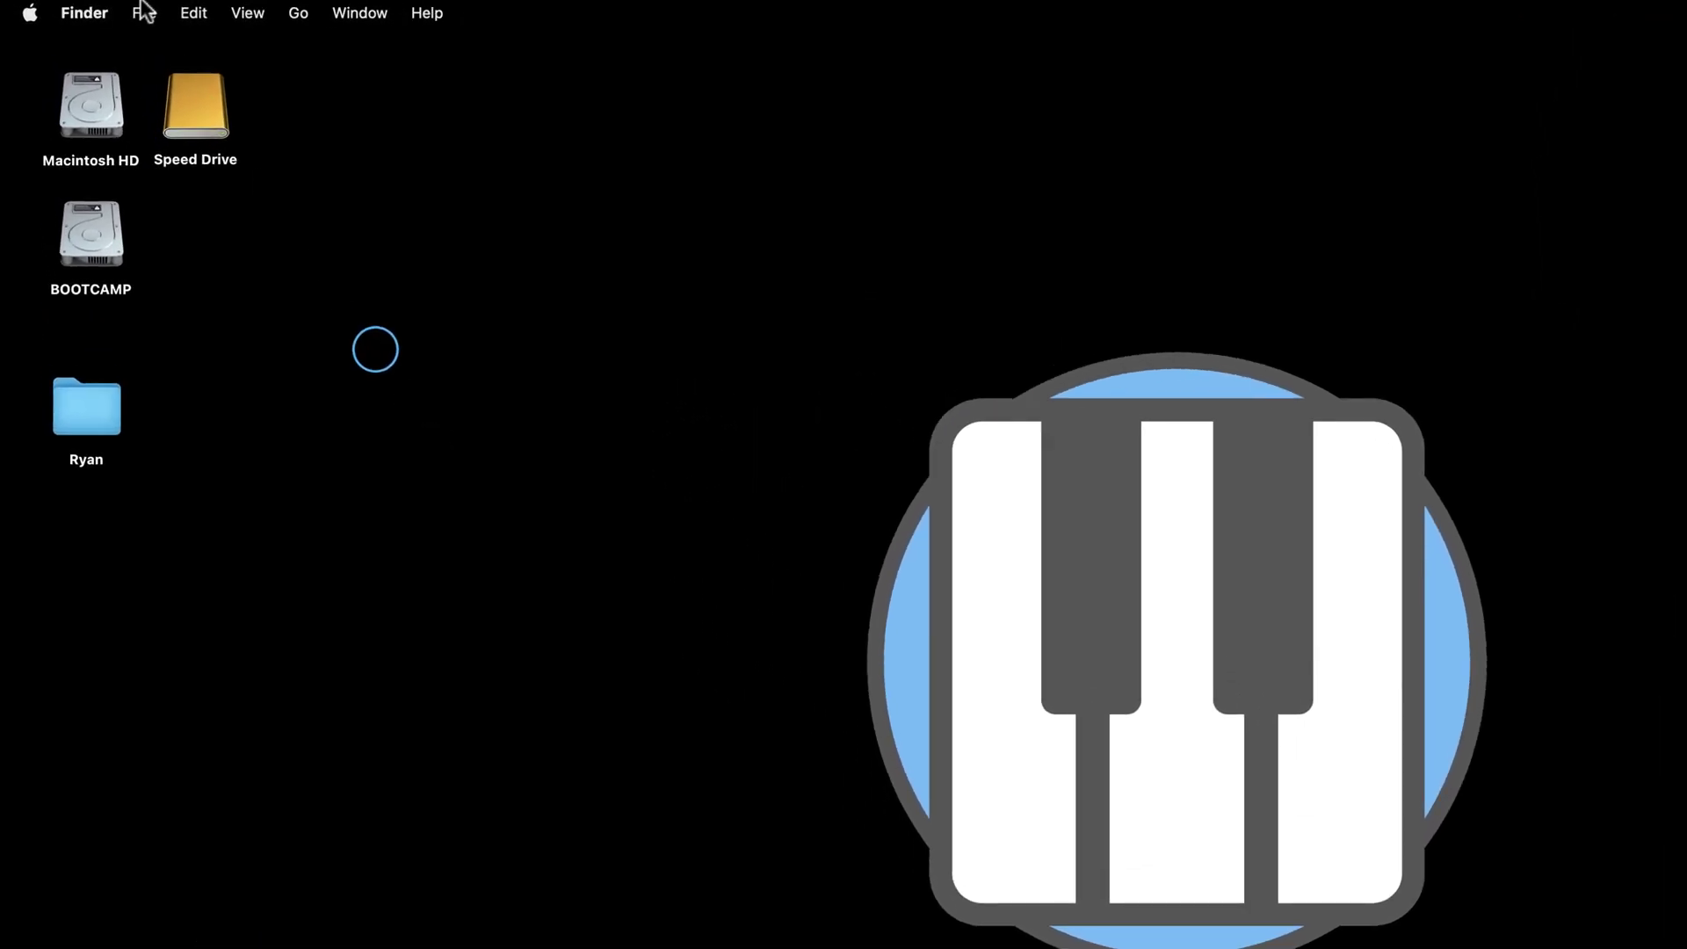
pyautogui.click(143, 12)
pyautogui.click(154, 39)
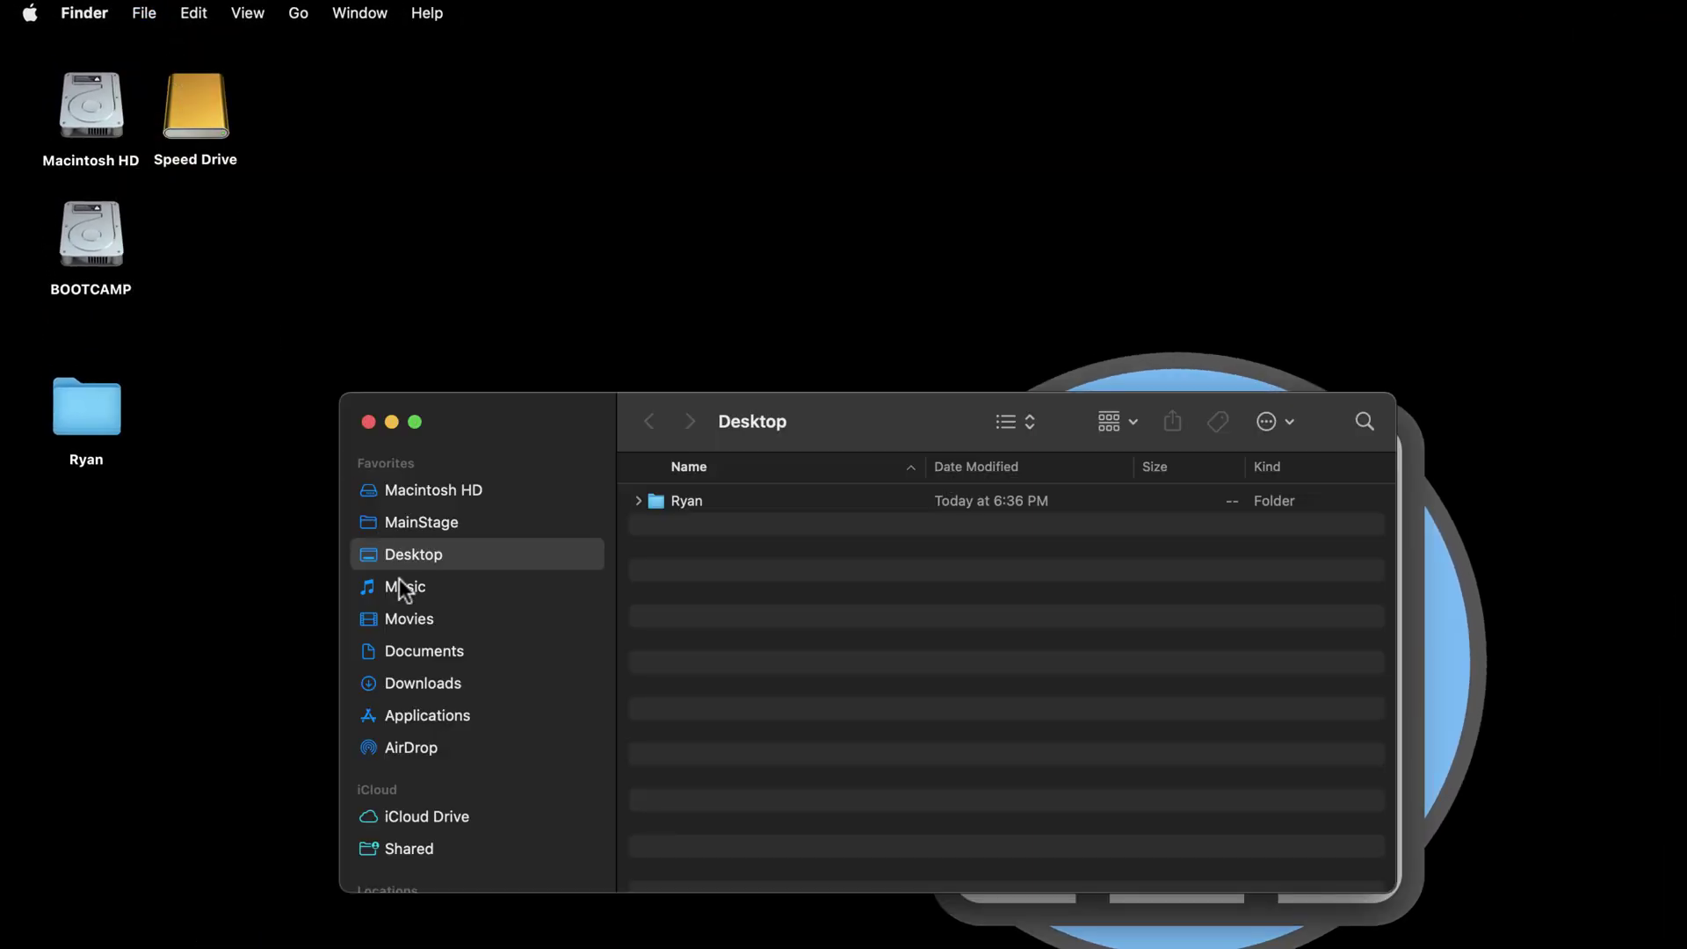
pyautogui.click(399, 582)
pyautogui.click(689, 573)
pyautogui.doubleClick(690, 580)
pyautogui.doubleClick(810, 511)
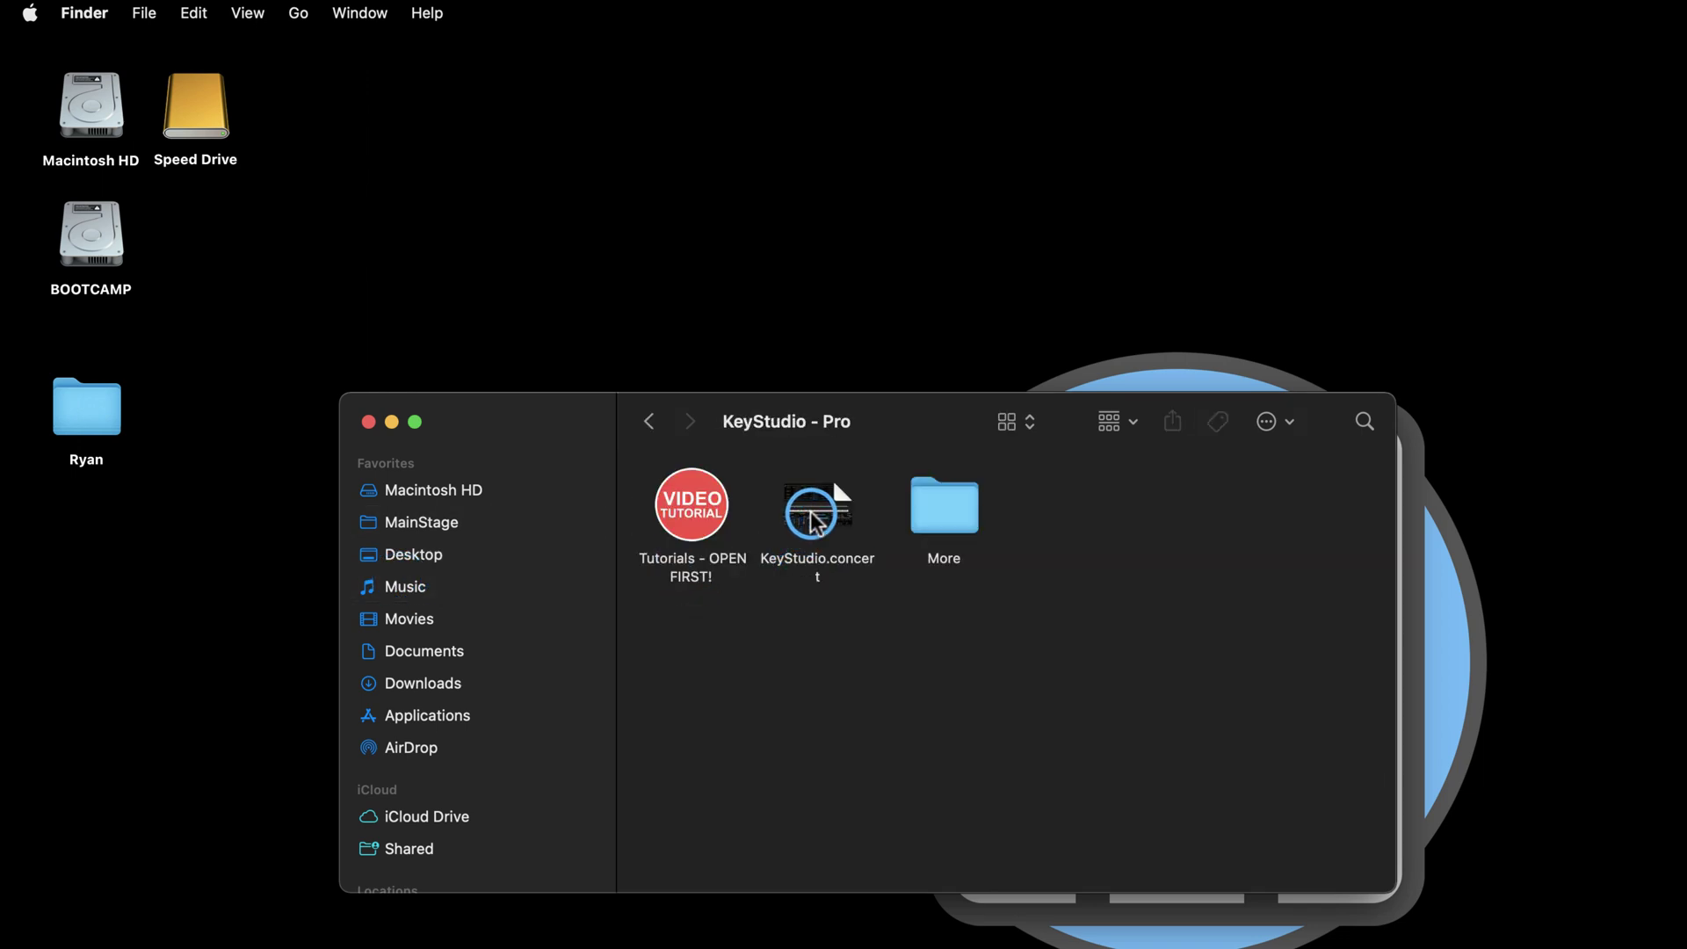
pyautogui.click(808, 502)
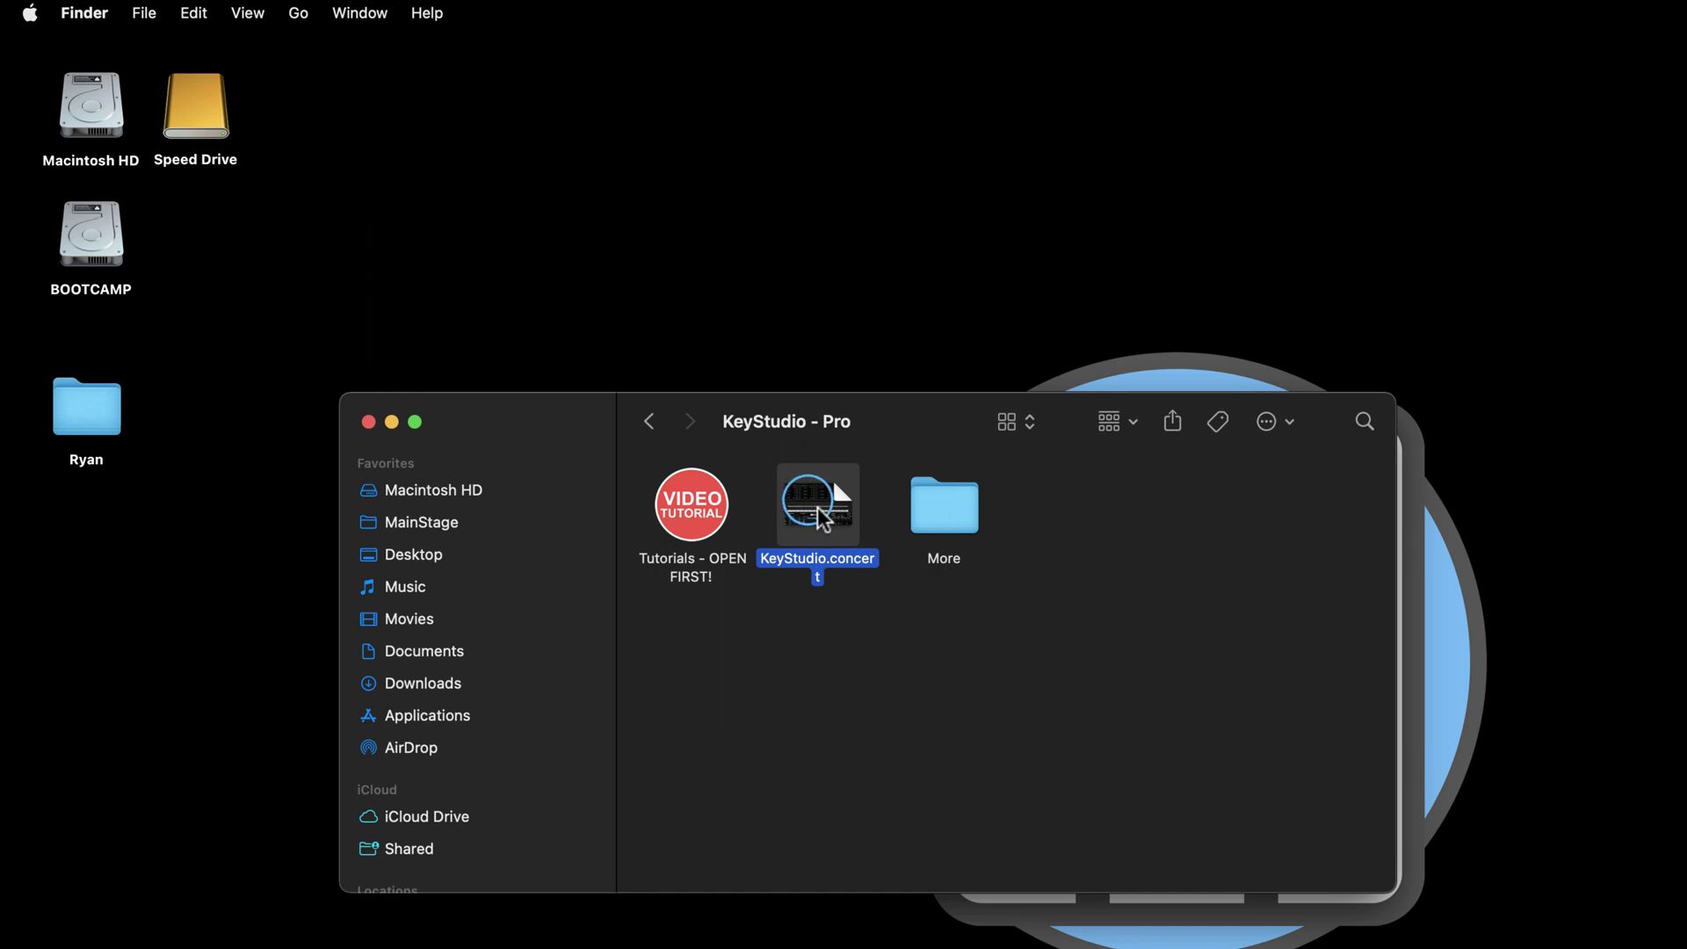
# Reopen KeyStudio.concert, switch to Layout mode, and select the 88-key keyboard screen control
pyautogui.doubleClick(817, 508)
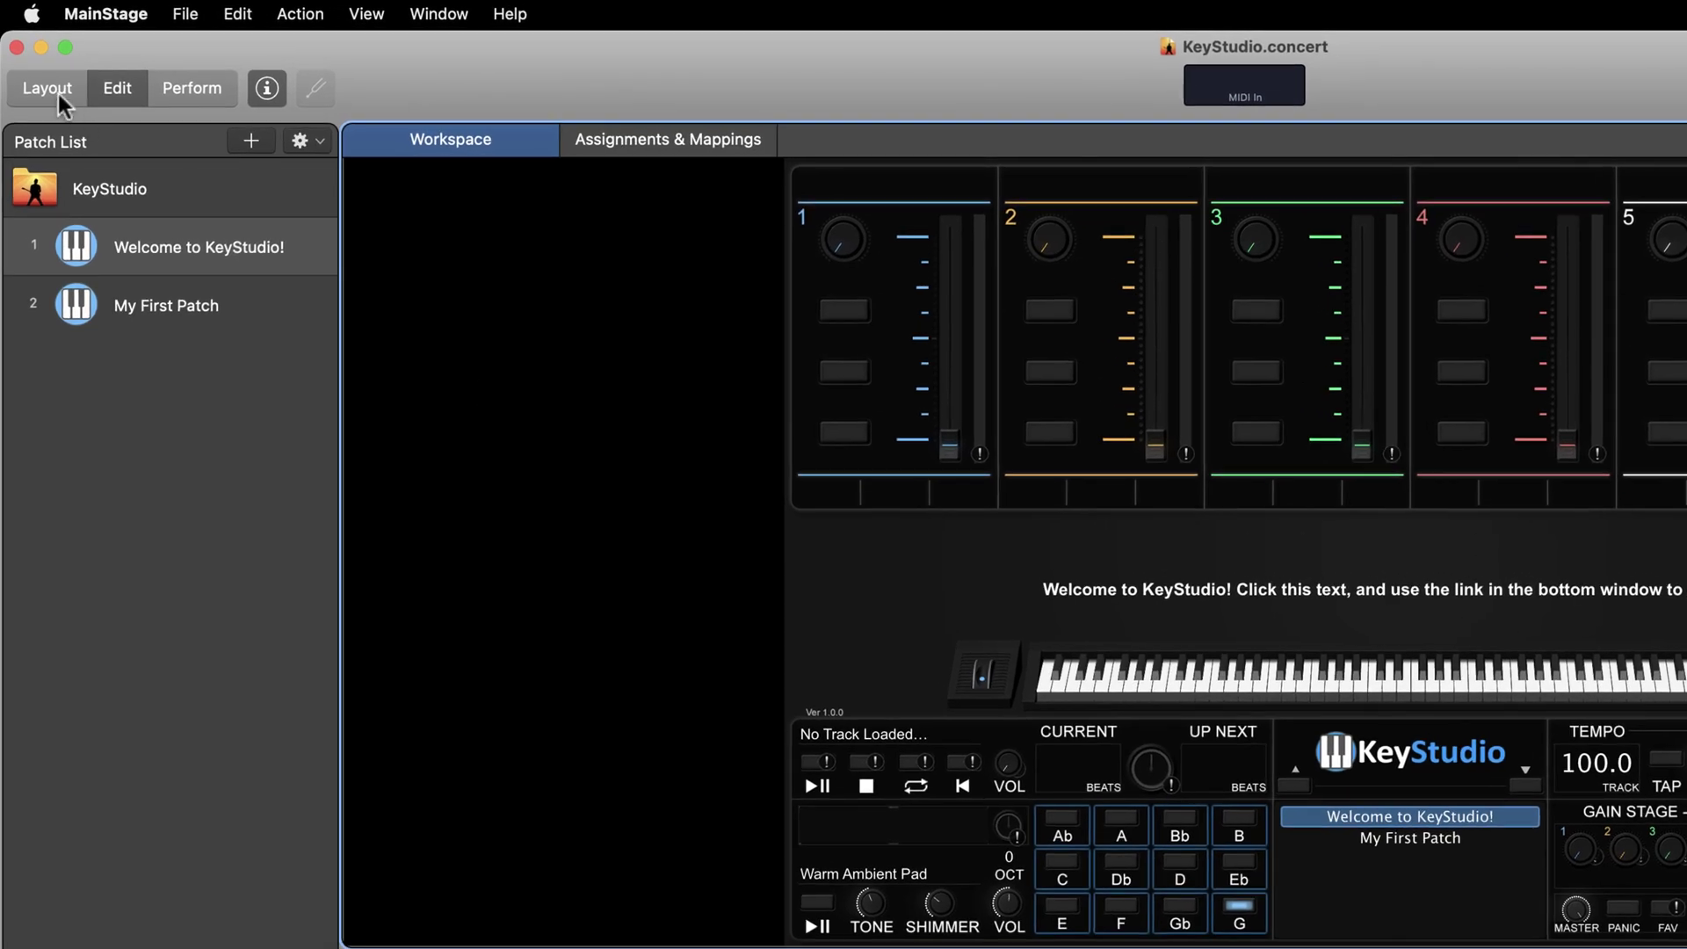
pyautogui.click(42, 83)
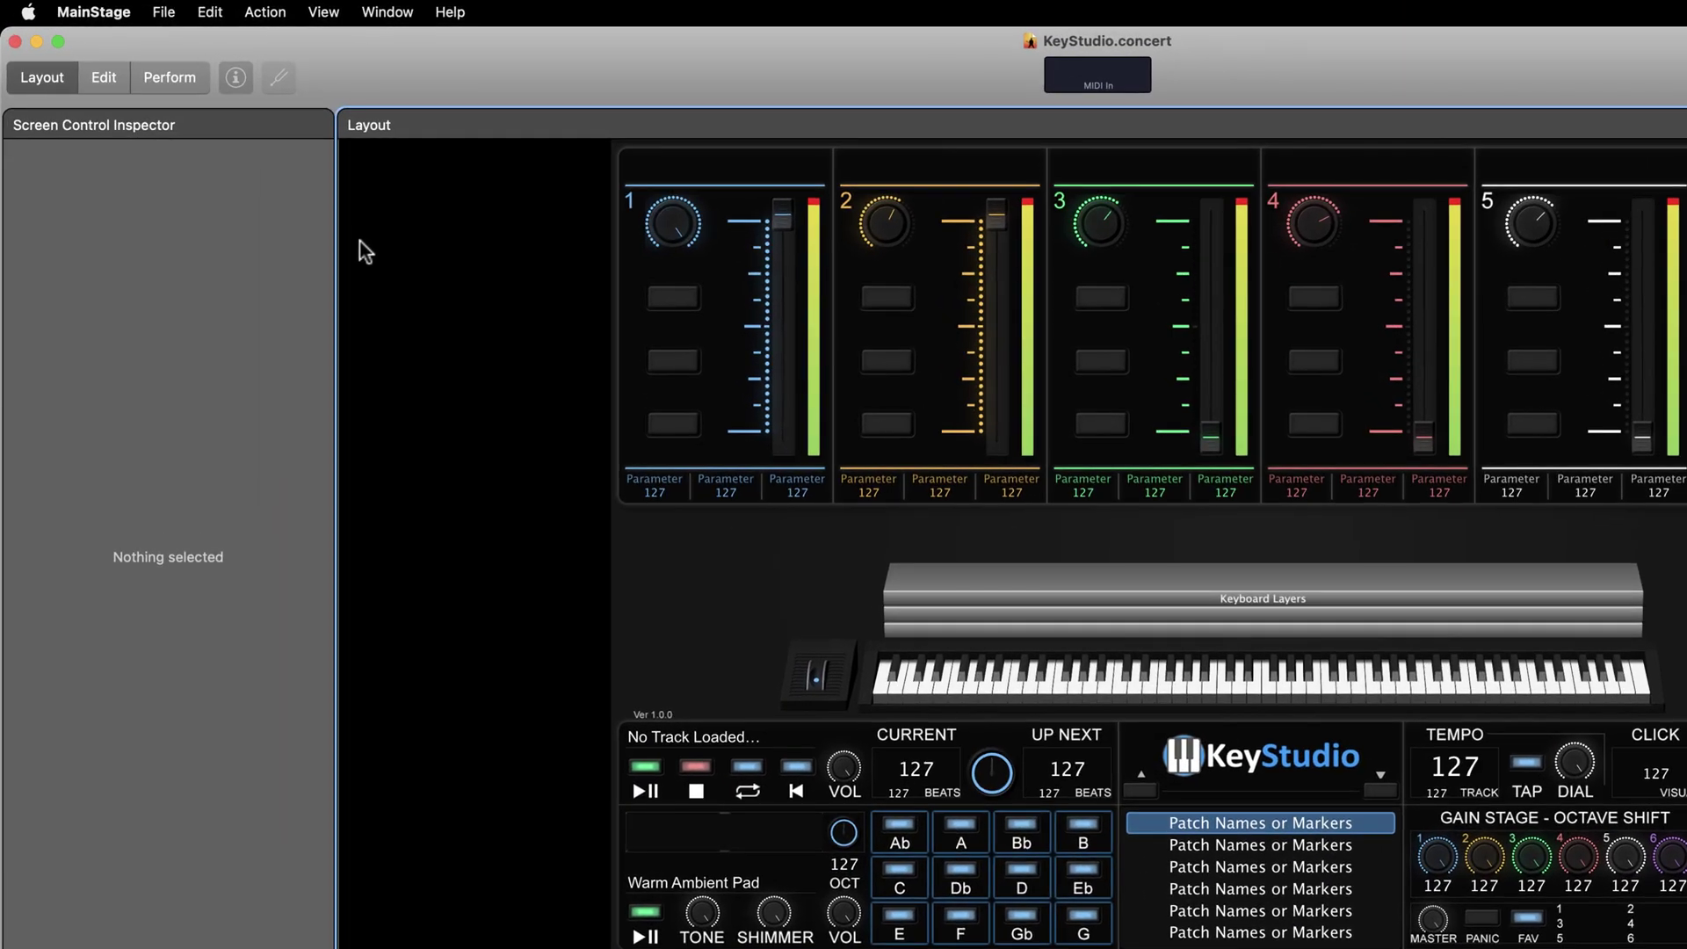
pyautogui.click(975, 688)
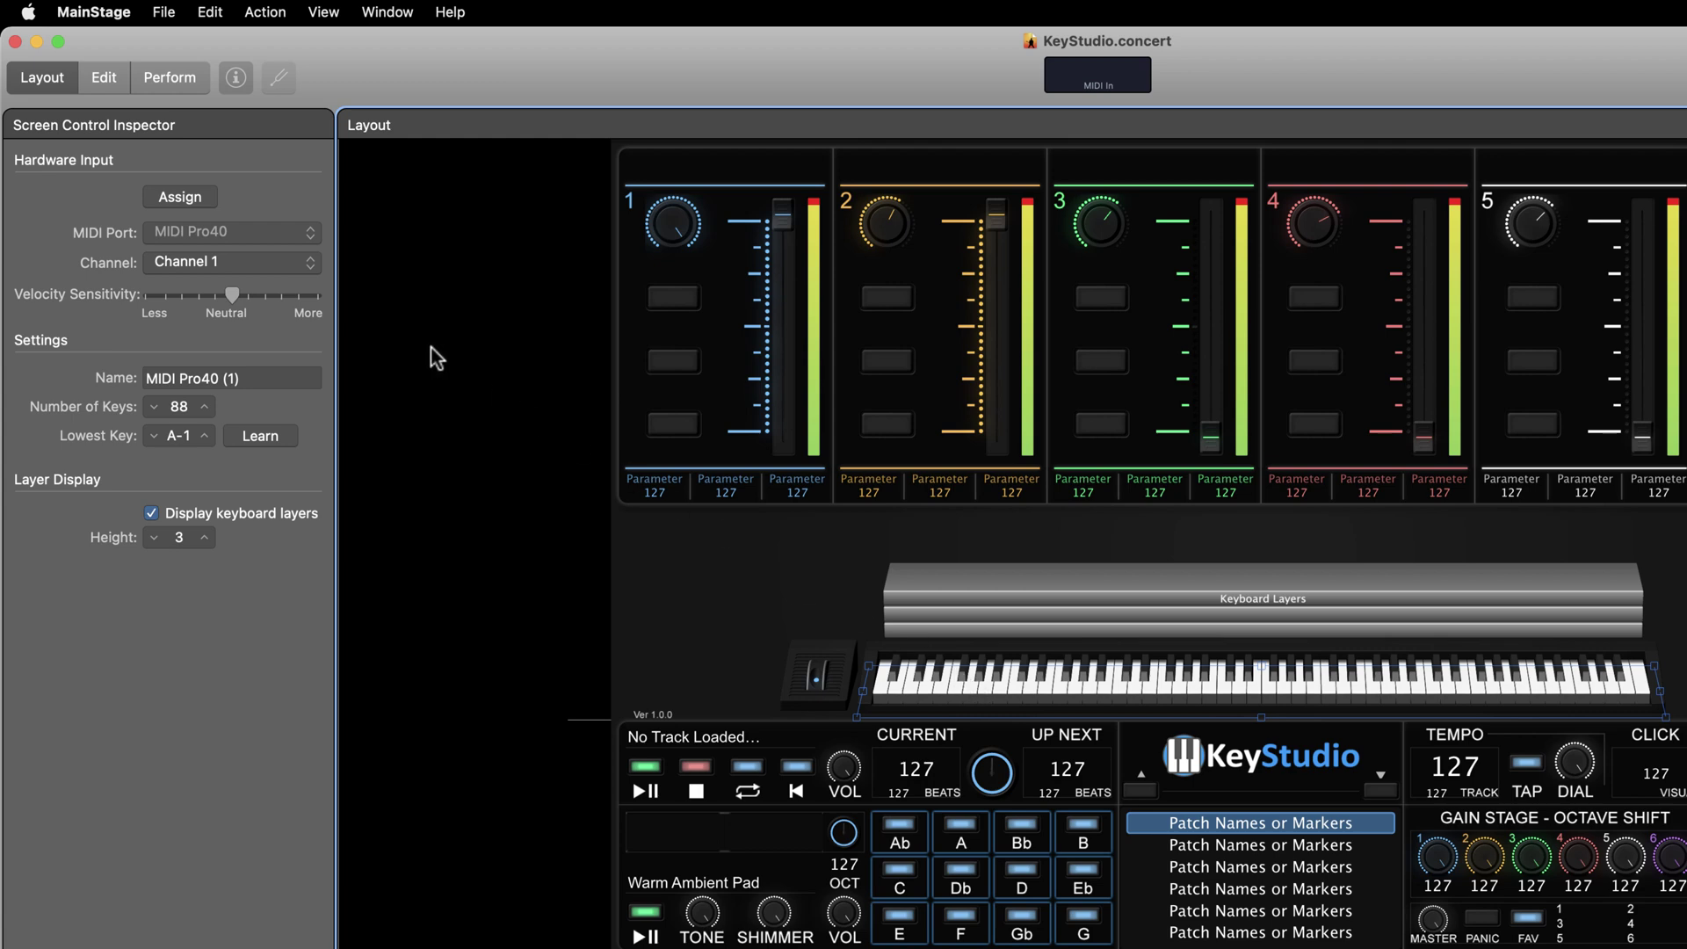
# Learn the Impulse controller on MIDI channel 1 as the on-screen keyboard's hardware input
pyautogui.click(178, 196)
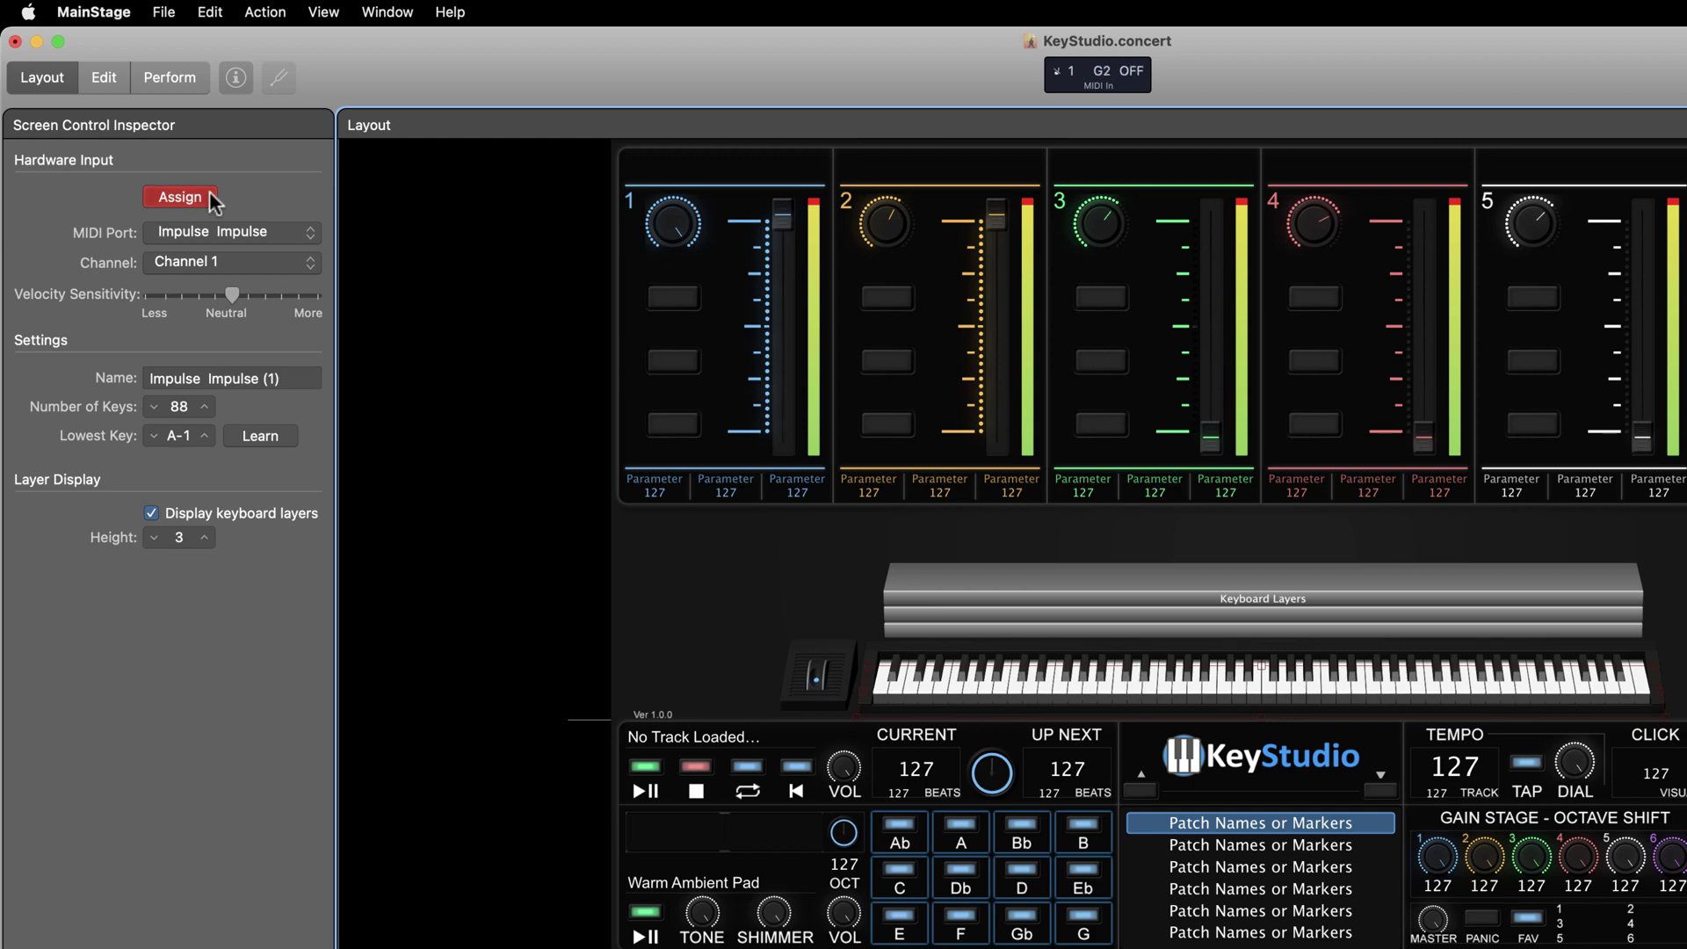
pyautogui.click(195, 202)
# Turn off learn mode, keeping the keyboard on Impulse, channel 1, 88 keys from A-1
pyautogui.click(189, 199)
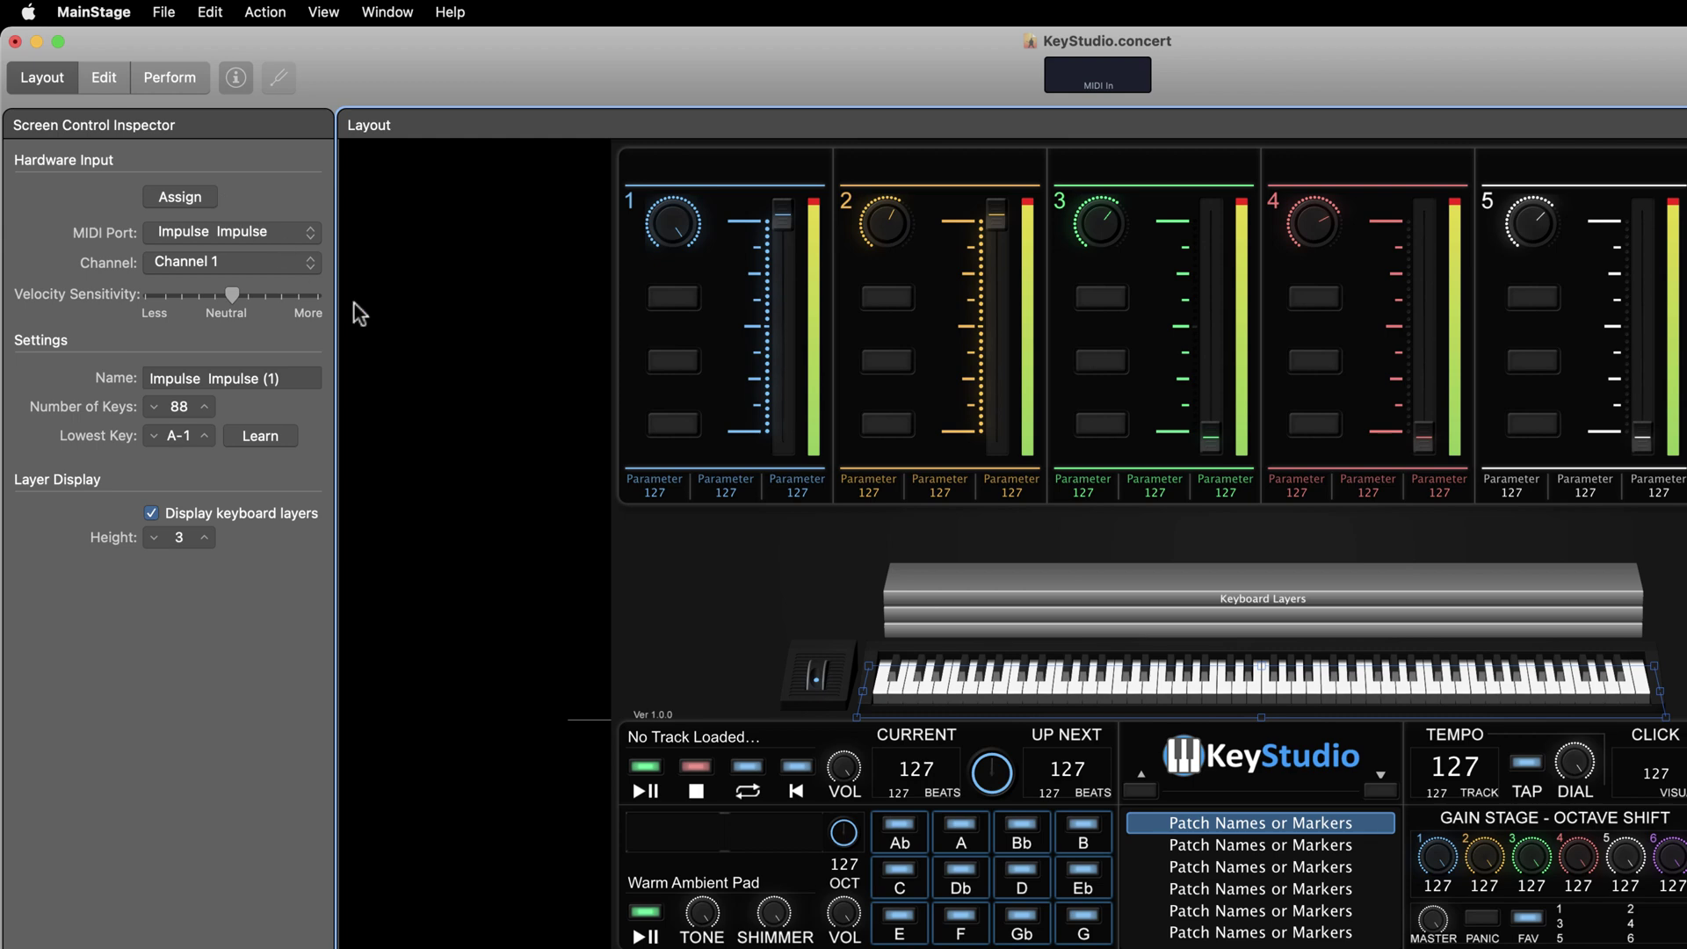
# Map the Pitch Bend mod/pitch wheel to the Impulse modulation wheel (channel 1, number 1)
pyautogui.click(814, 678)
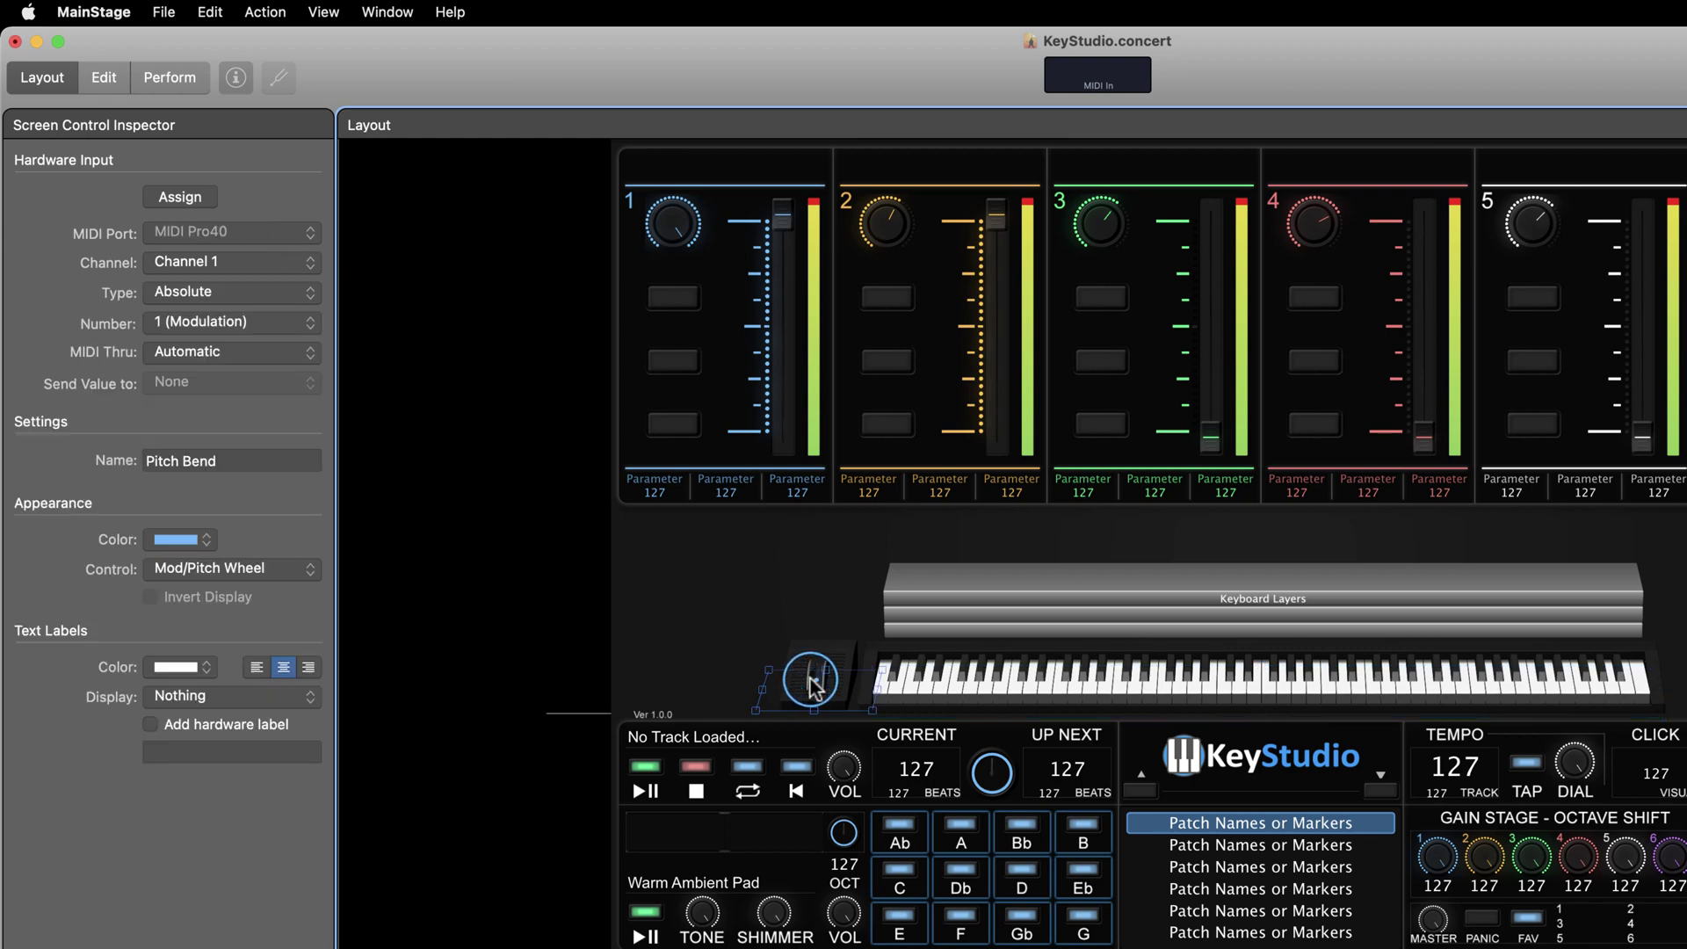
pyautogui.click(213, 198)
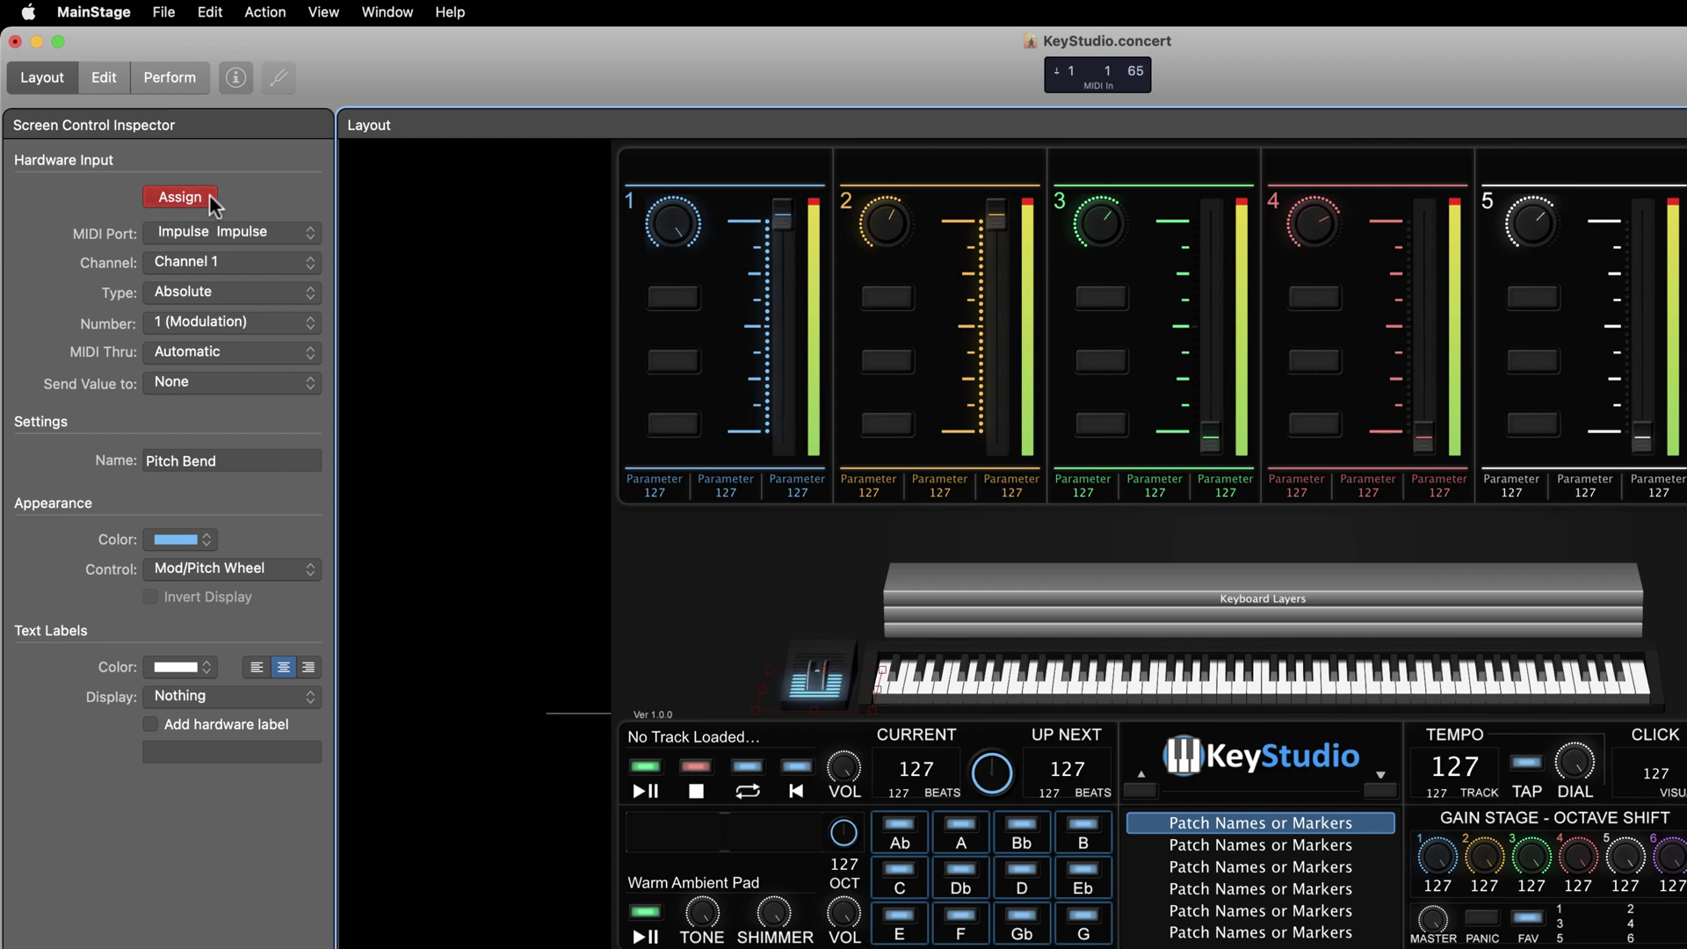
pyautogui.click(209, 195)
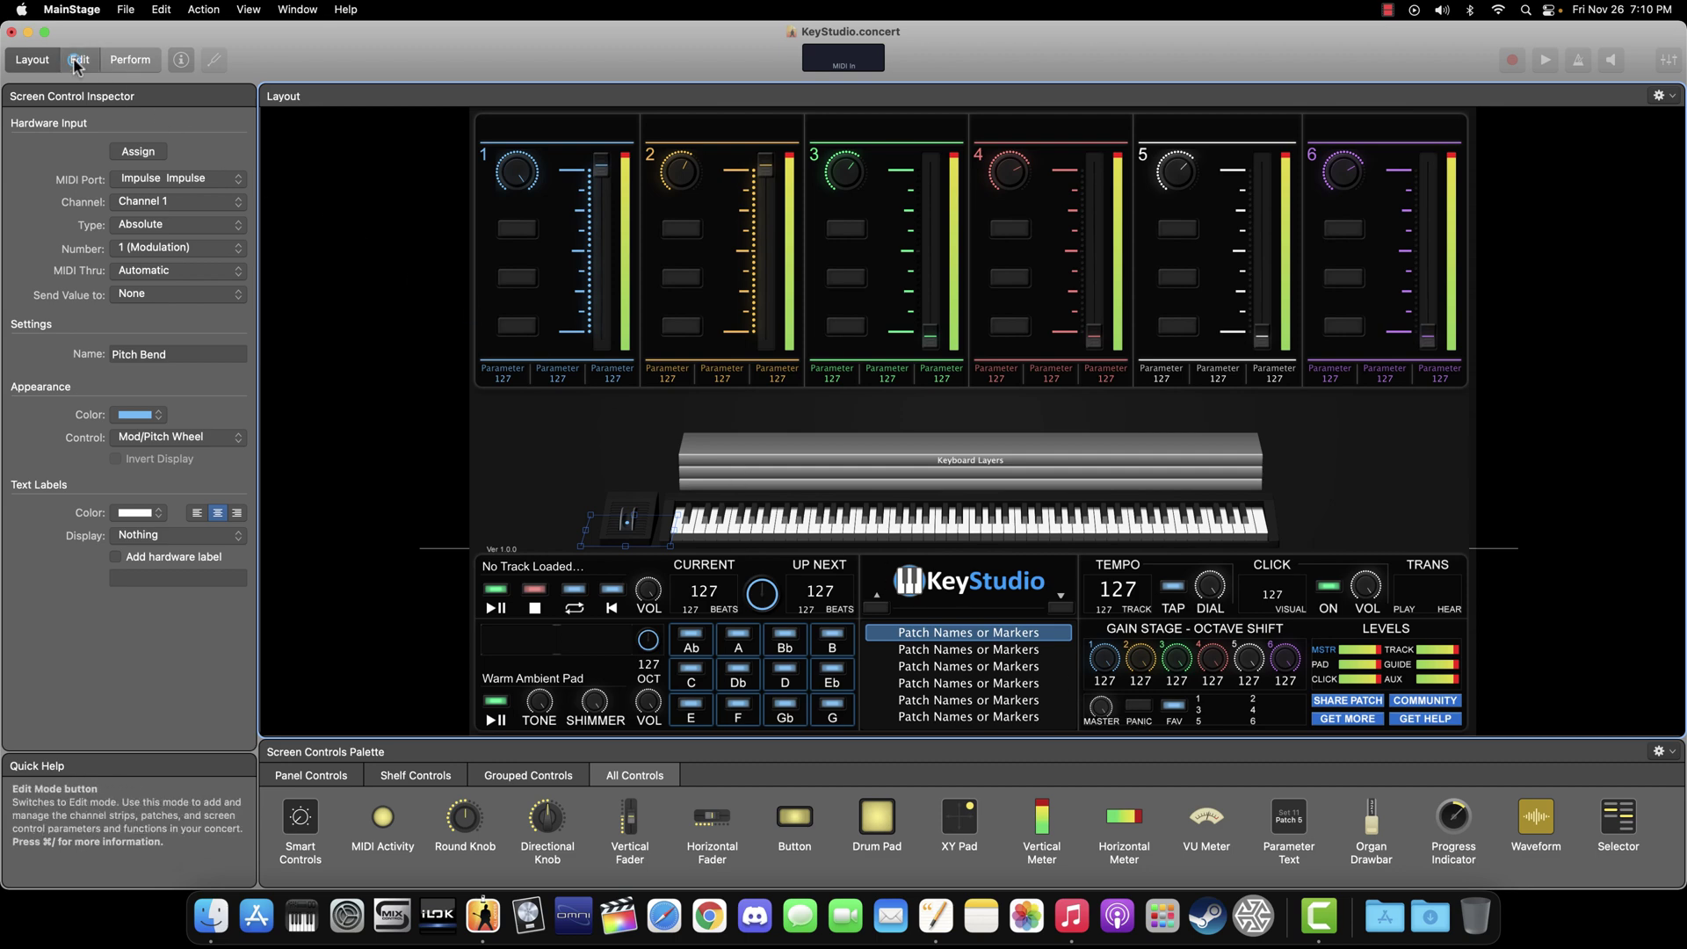
# In Edit mode, load My First Patch with its Classic Piano and Basic Pad layers
pyautogui.click(79, 60)
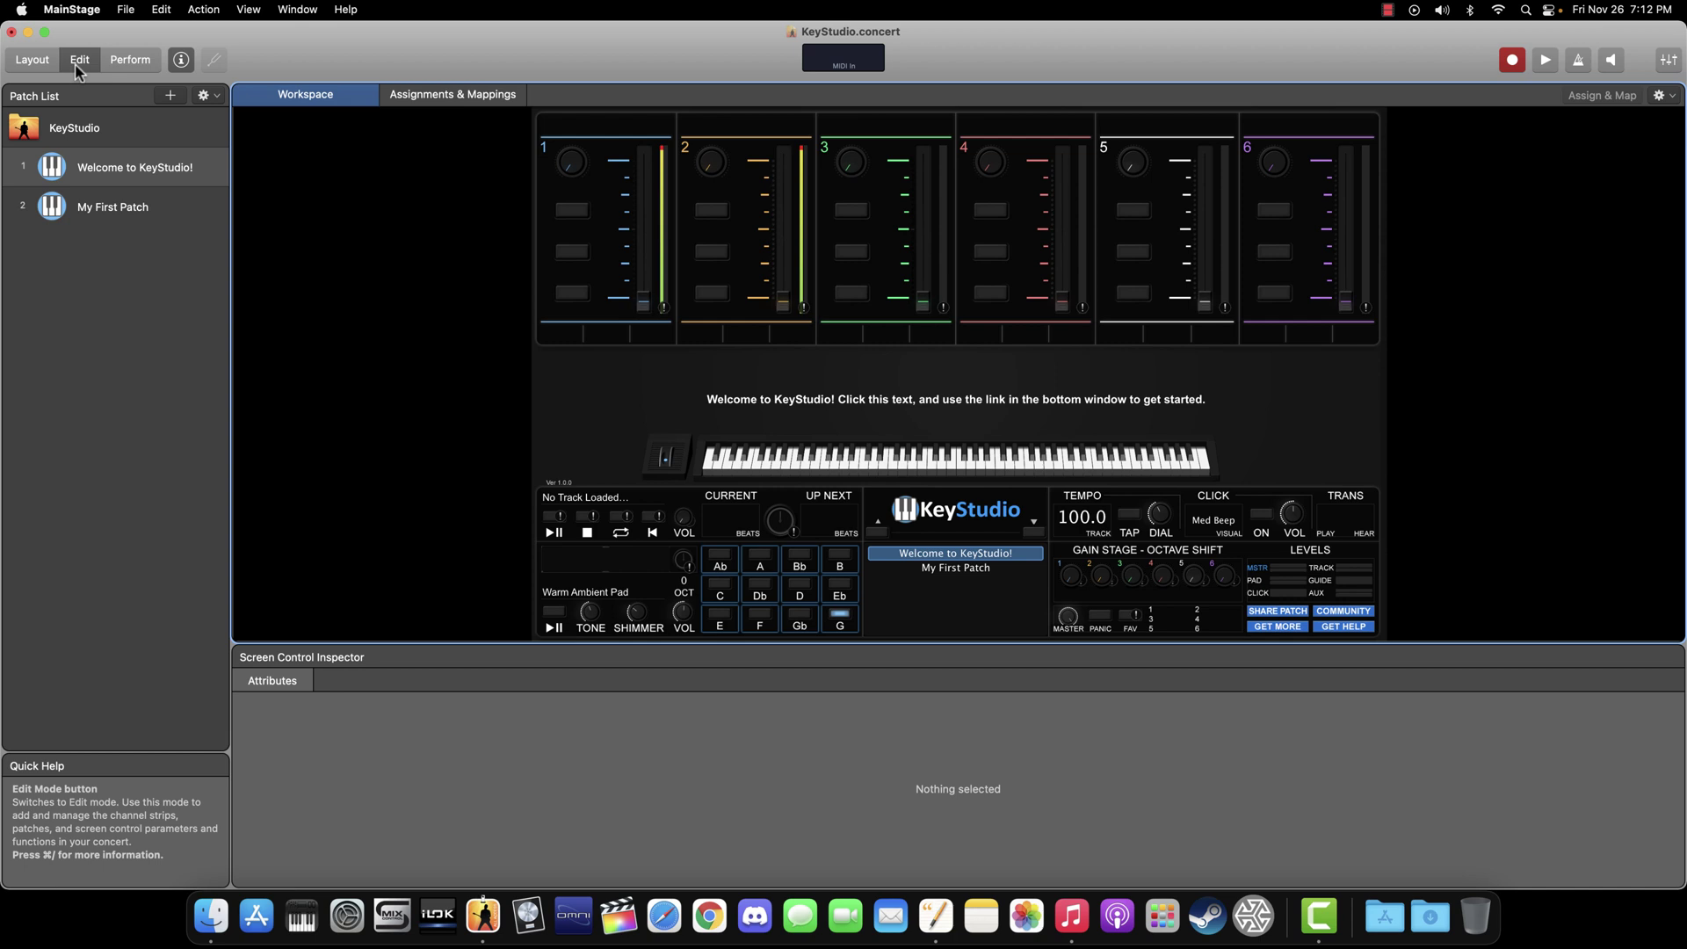
pyautogui.click(158, 212)
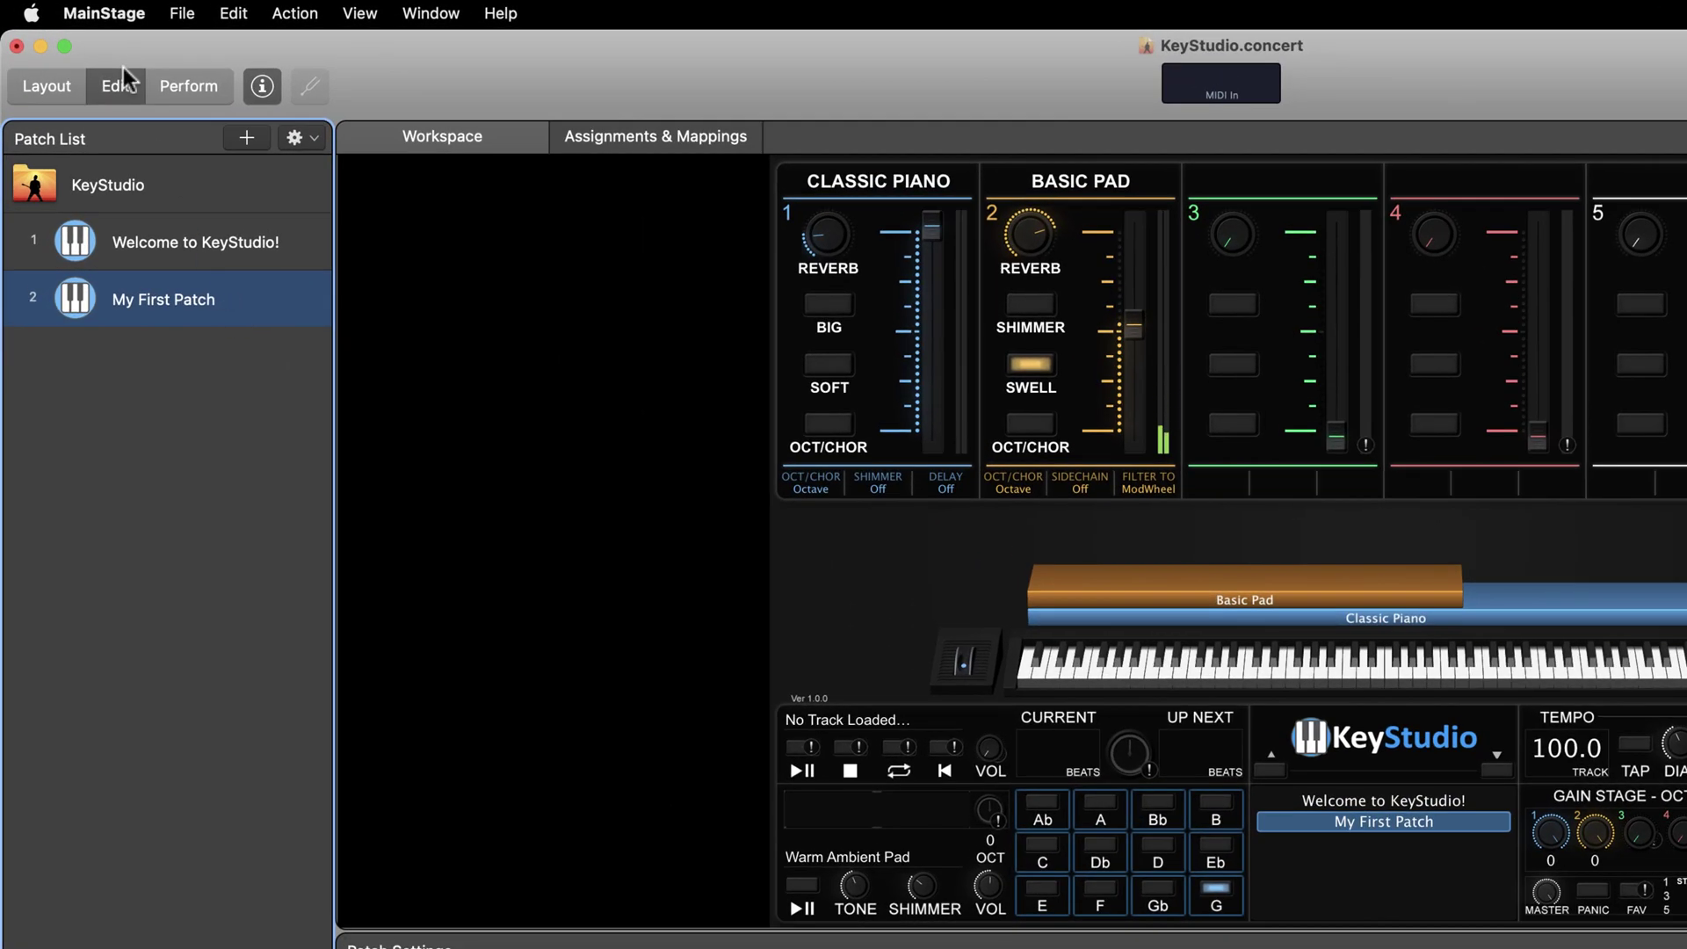
pyautogui.click(83, 11)
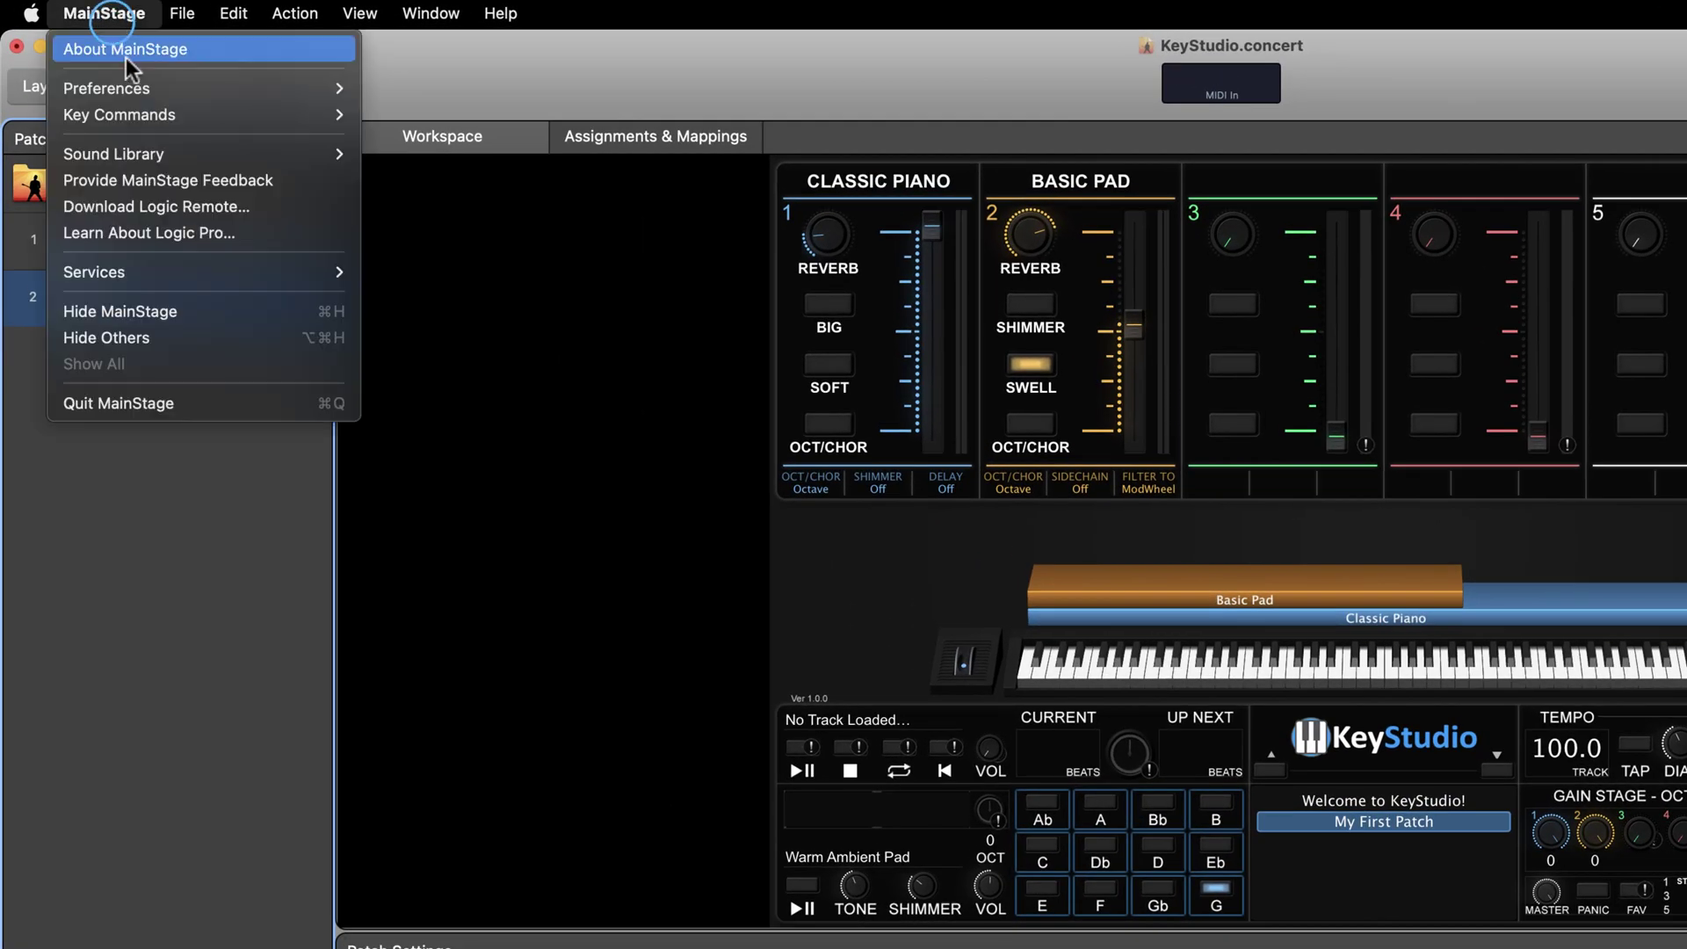
pyautogui.moveTo(133, 88)
pyautogui.click(451, 114)
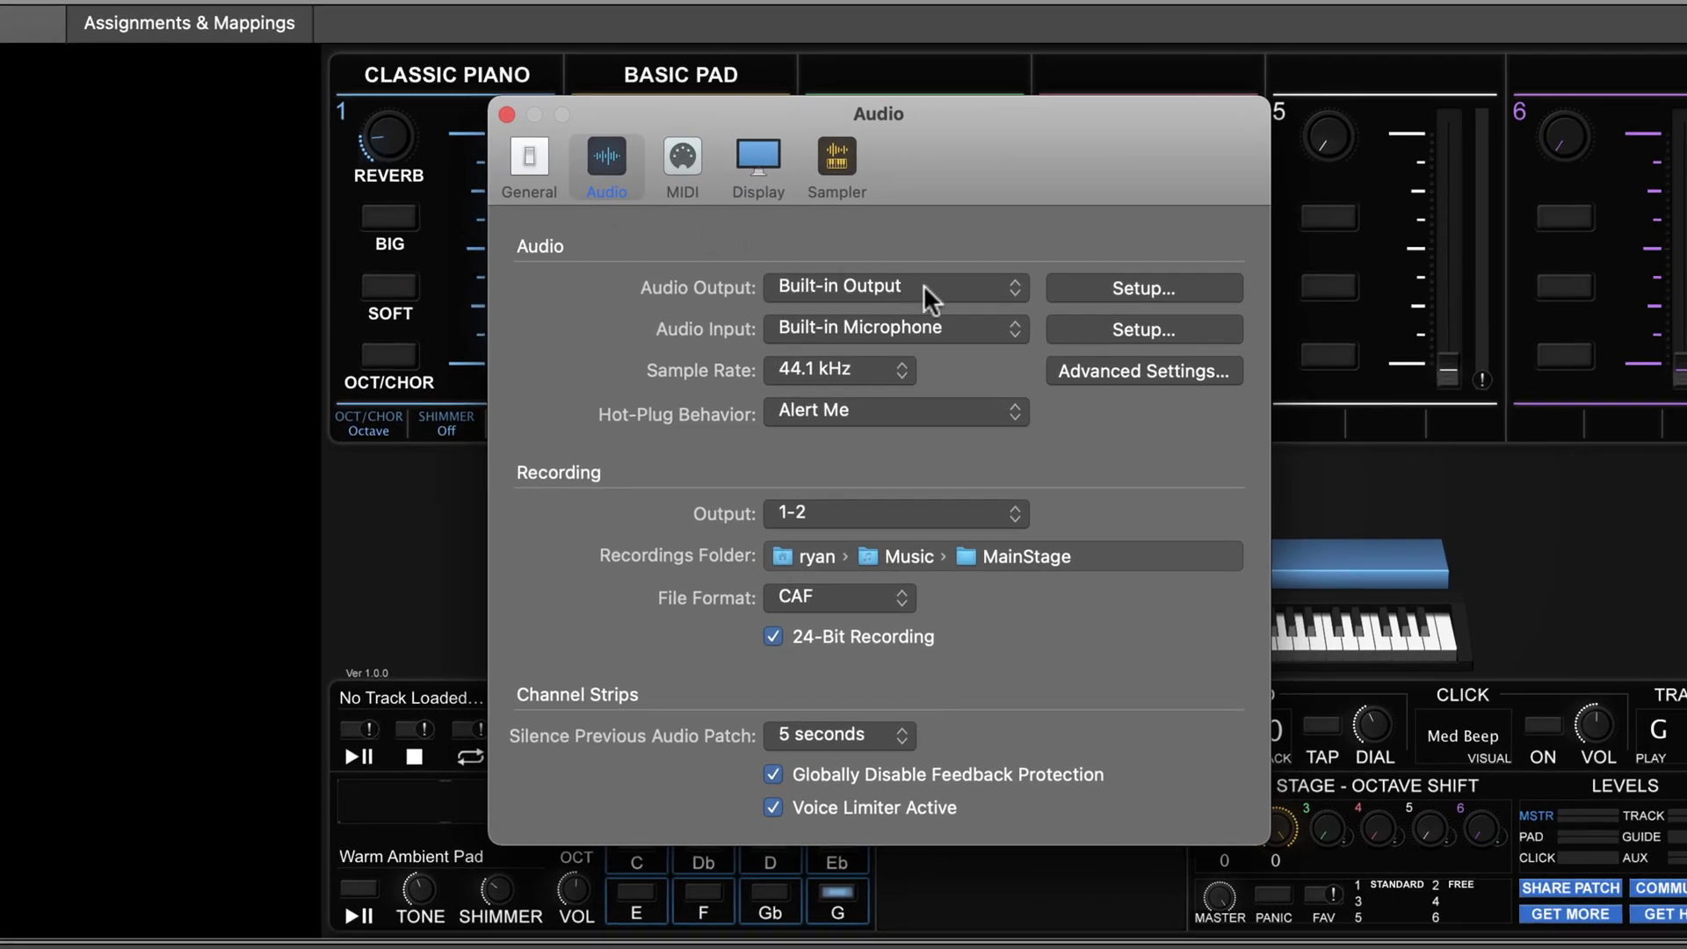
pyautogui.click(924, 284)
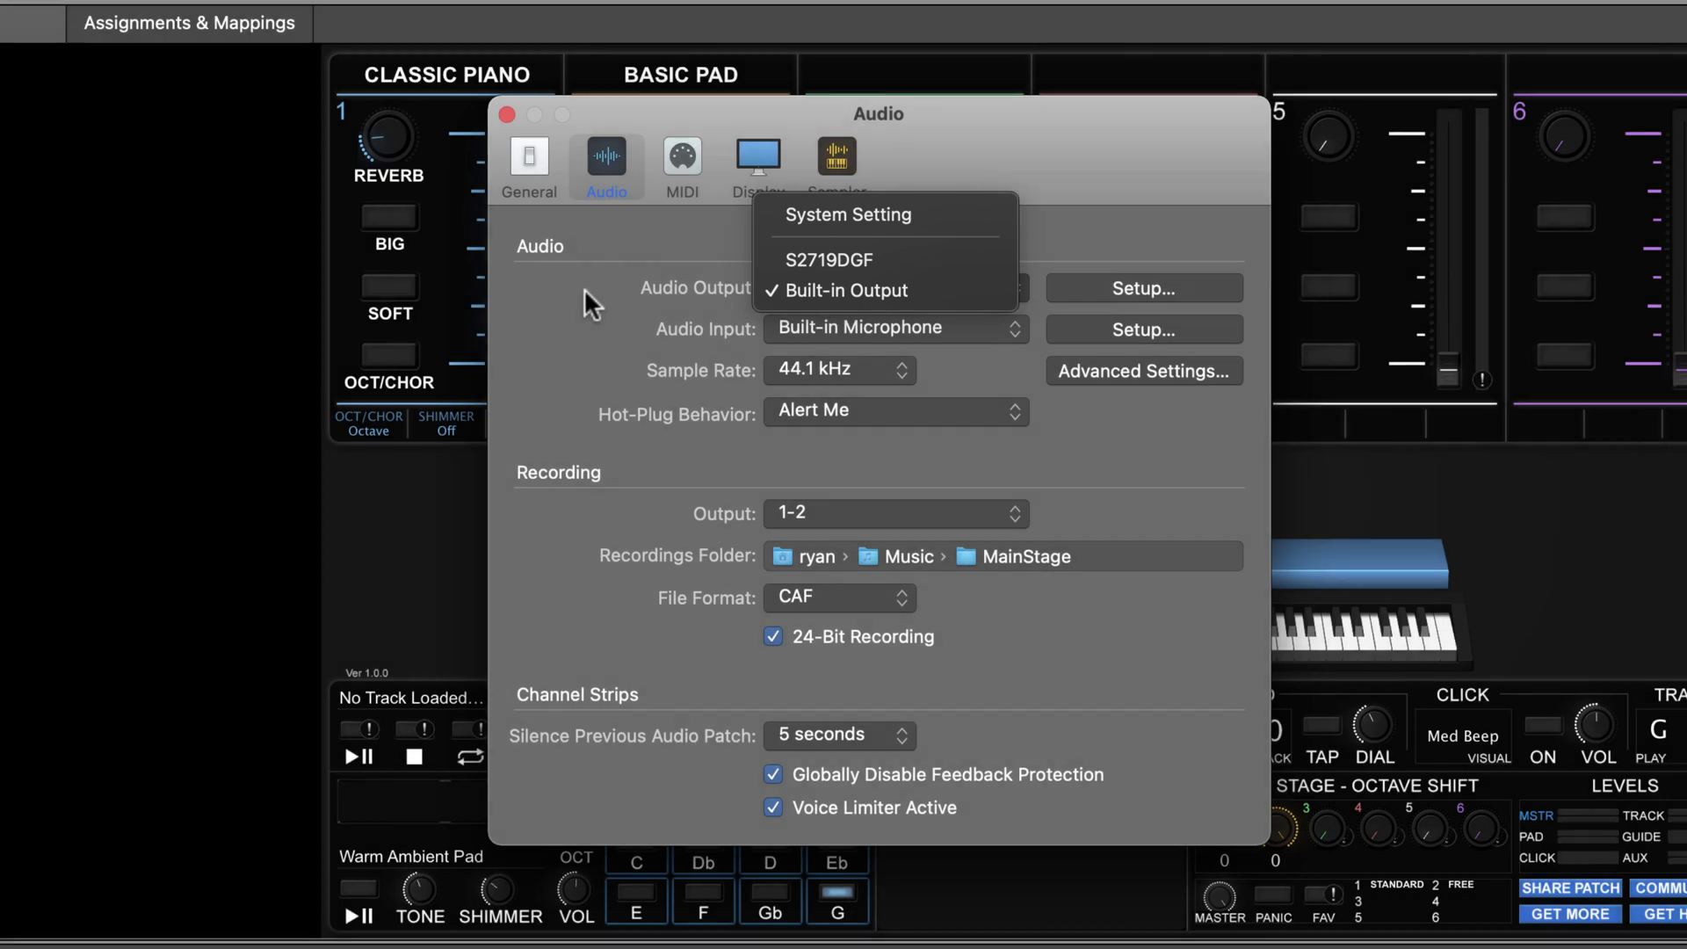
pyautogui.click(585, 291)
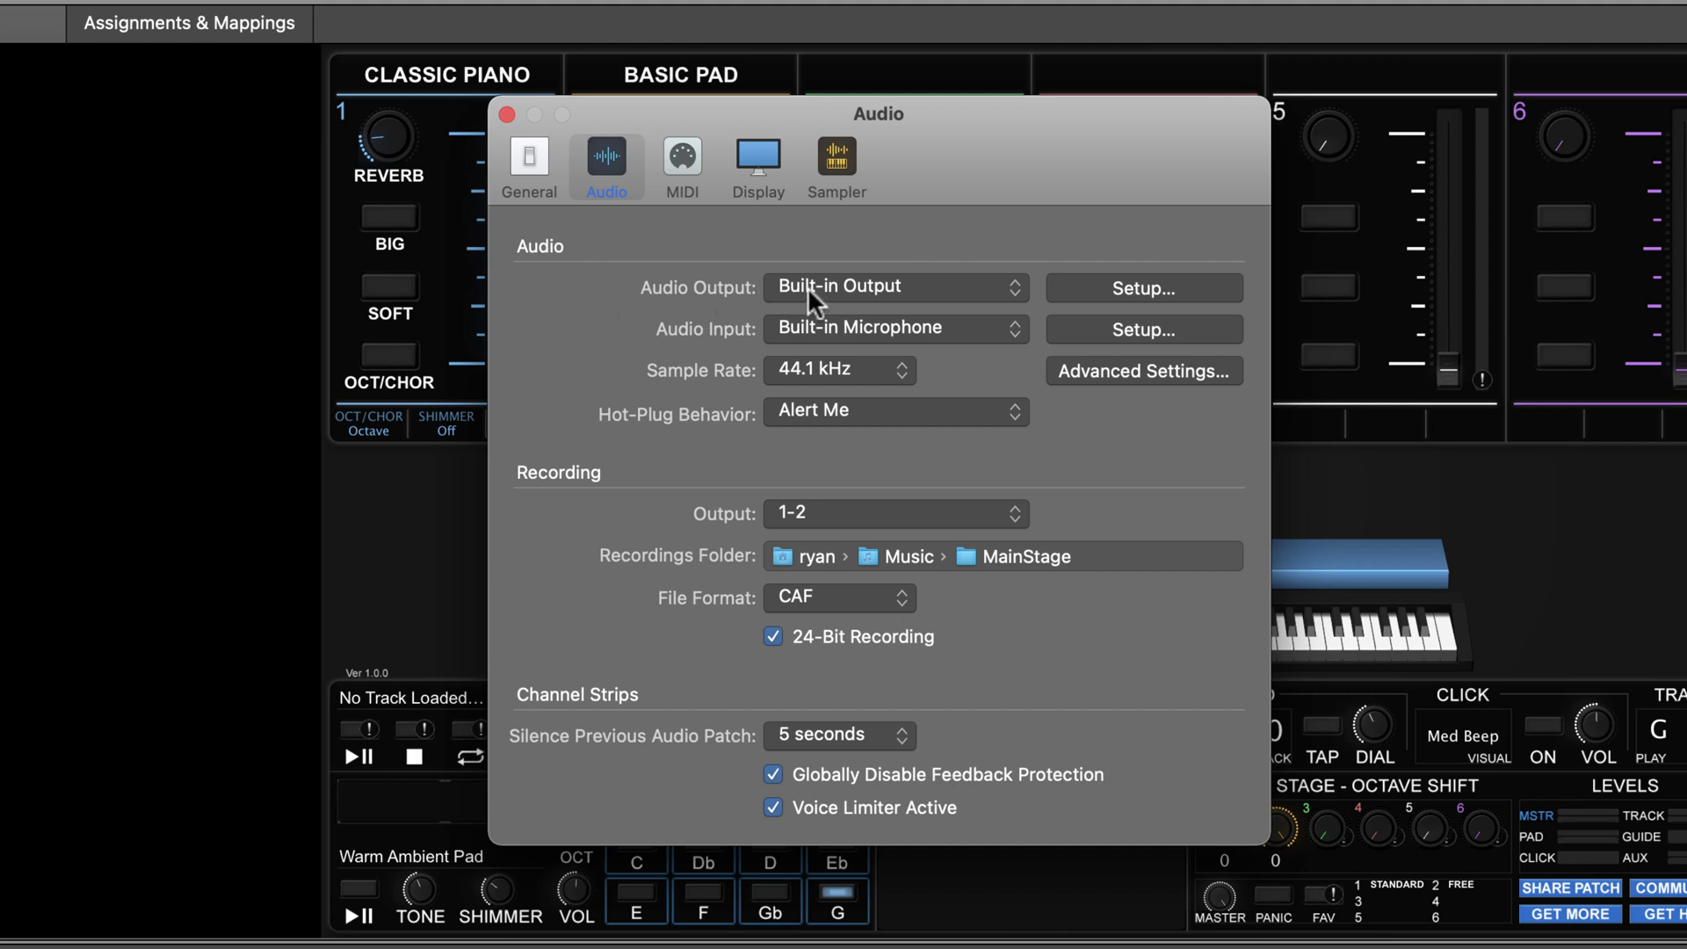
pyautogui.click(981, 288)
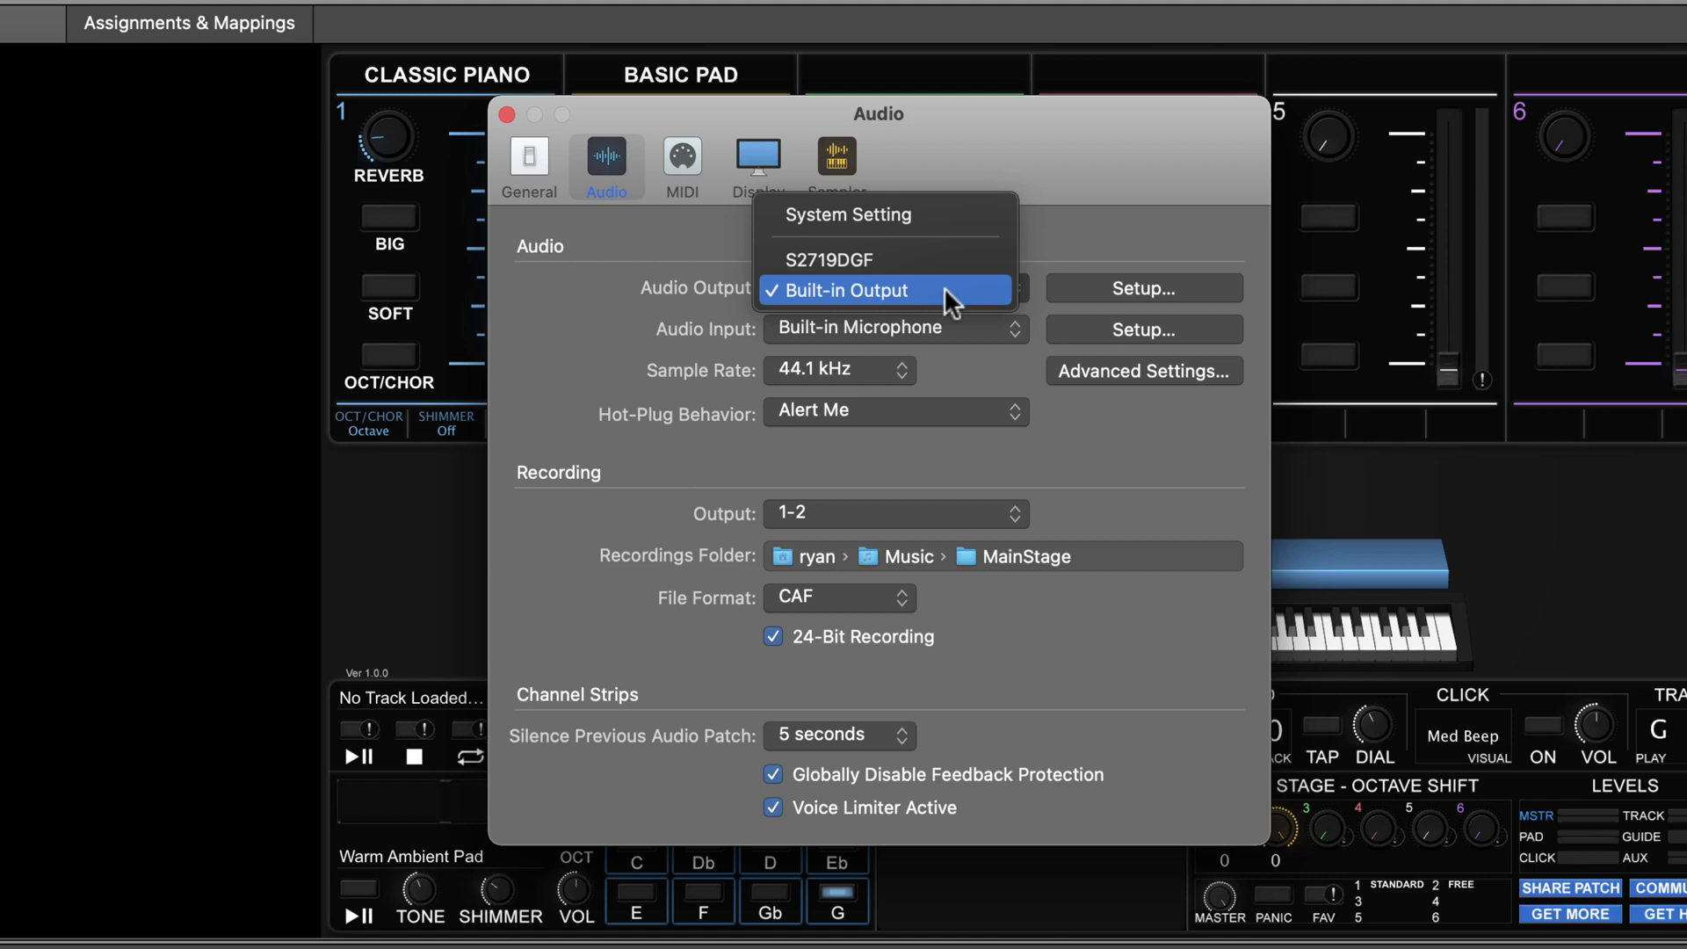
pyautogui.click(613, 283)
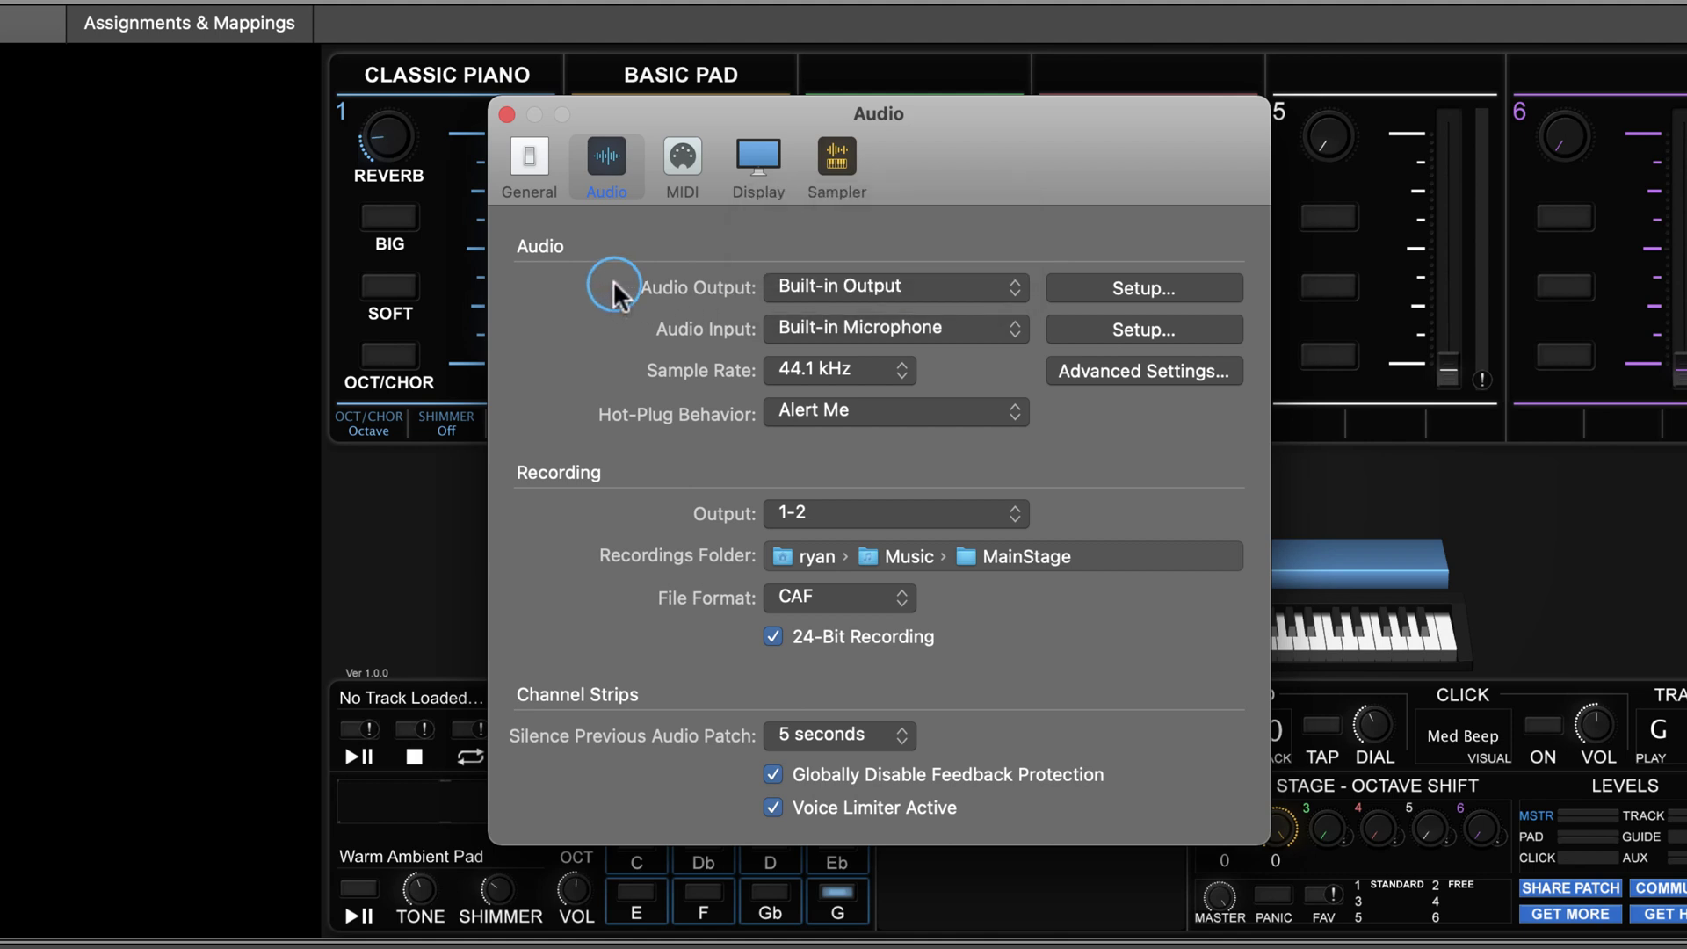
# Close the Audio preferences to return to the Edit workspace
pyautogui.click(507, 115)
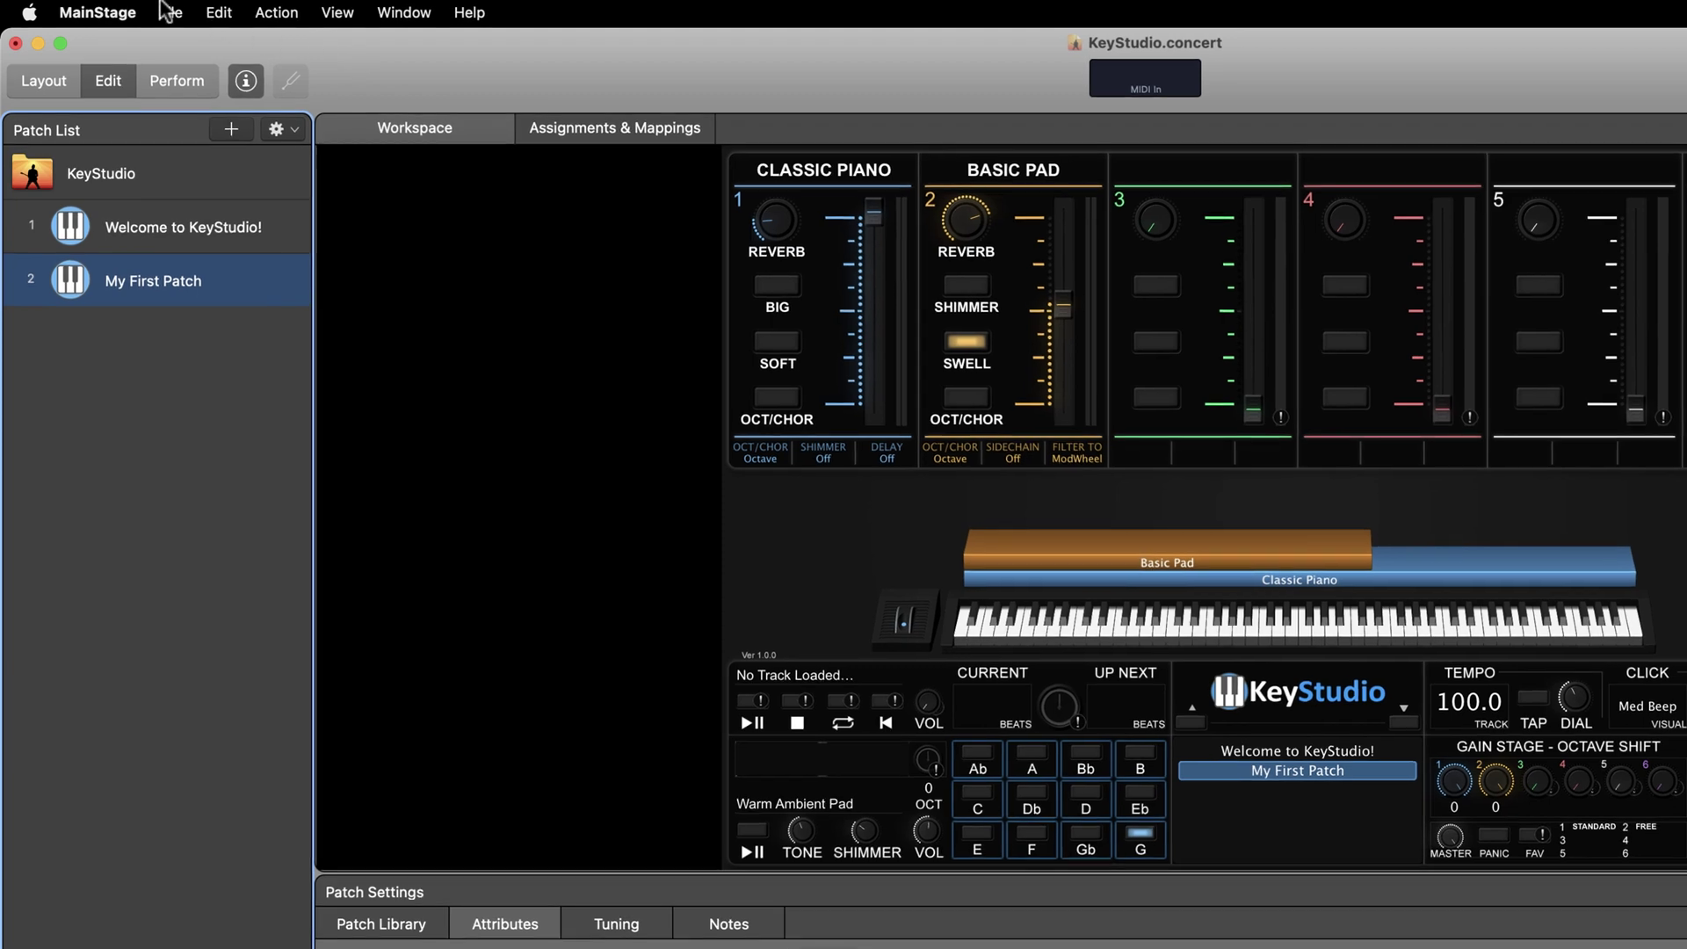
# Save the concert as a new copy named 'KeyStudio 1st Concert' in the MainStage folder
pyautogui.click(124, 9)
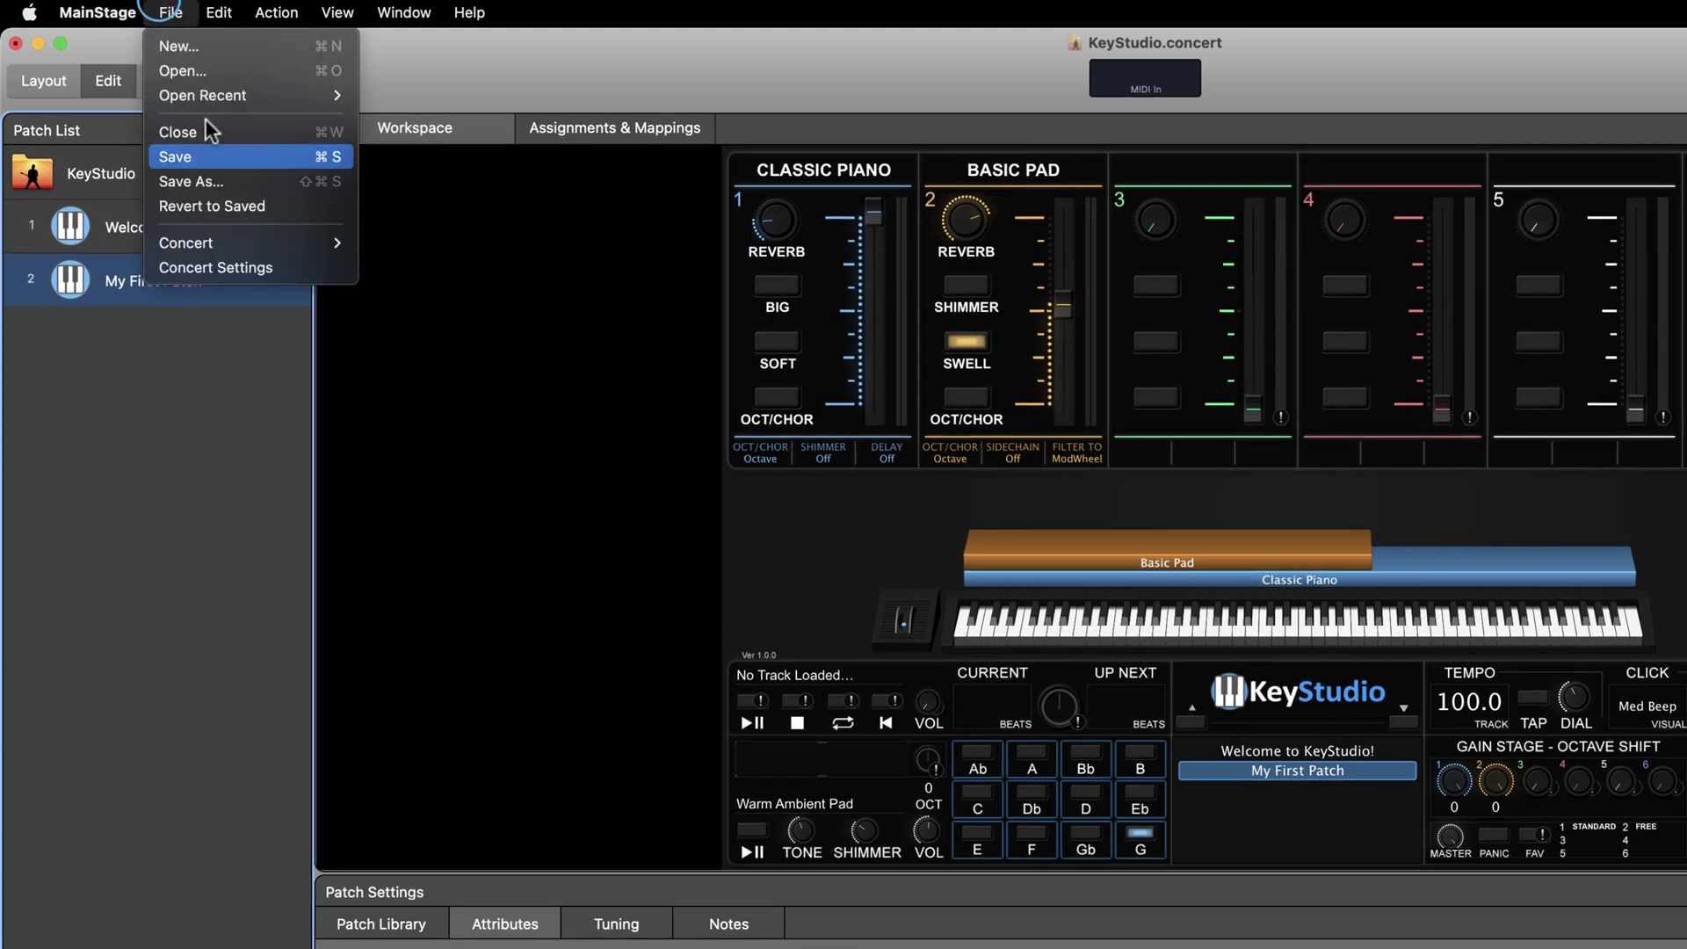
pyautogui.click(230, 181)
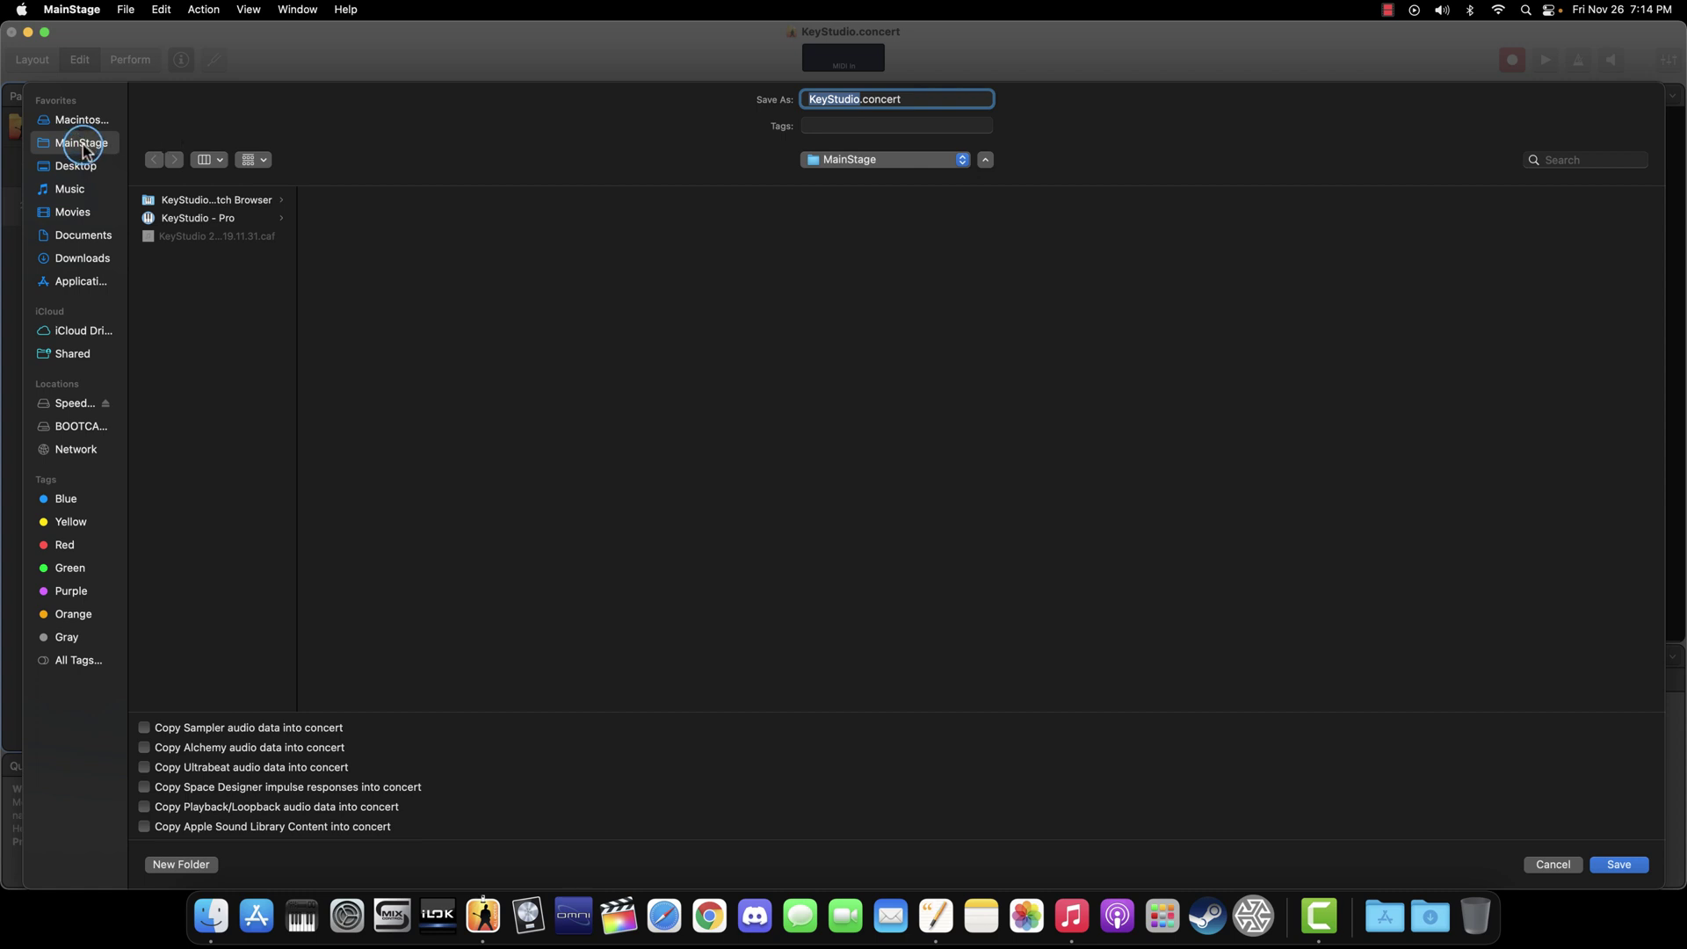
pyautogui.write('KeyStudio 1st ')
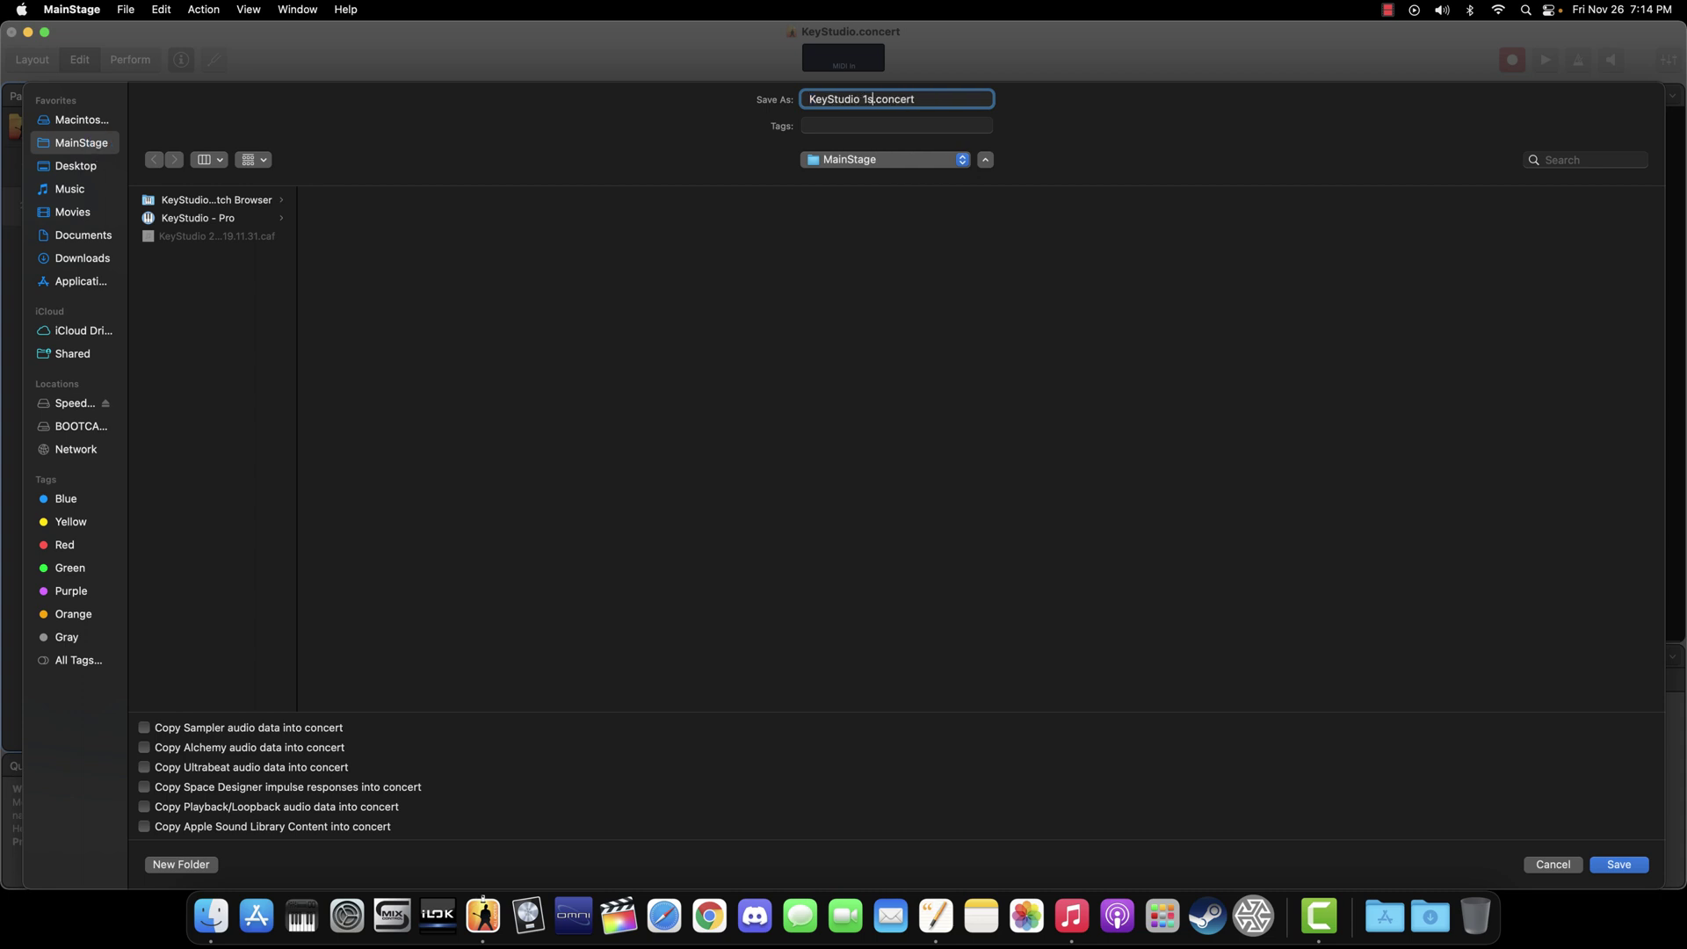
pyautogui.write('Concert')
# Confirm the Save As dialog to save the concert as 'KeyStudio 1st Concert'
pyautogui.click(1619, 864)
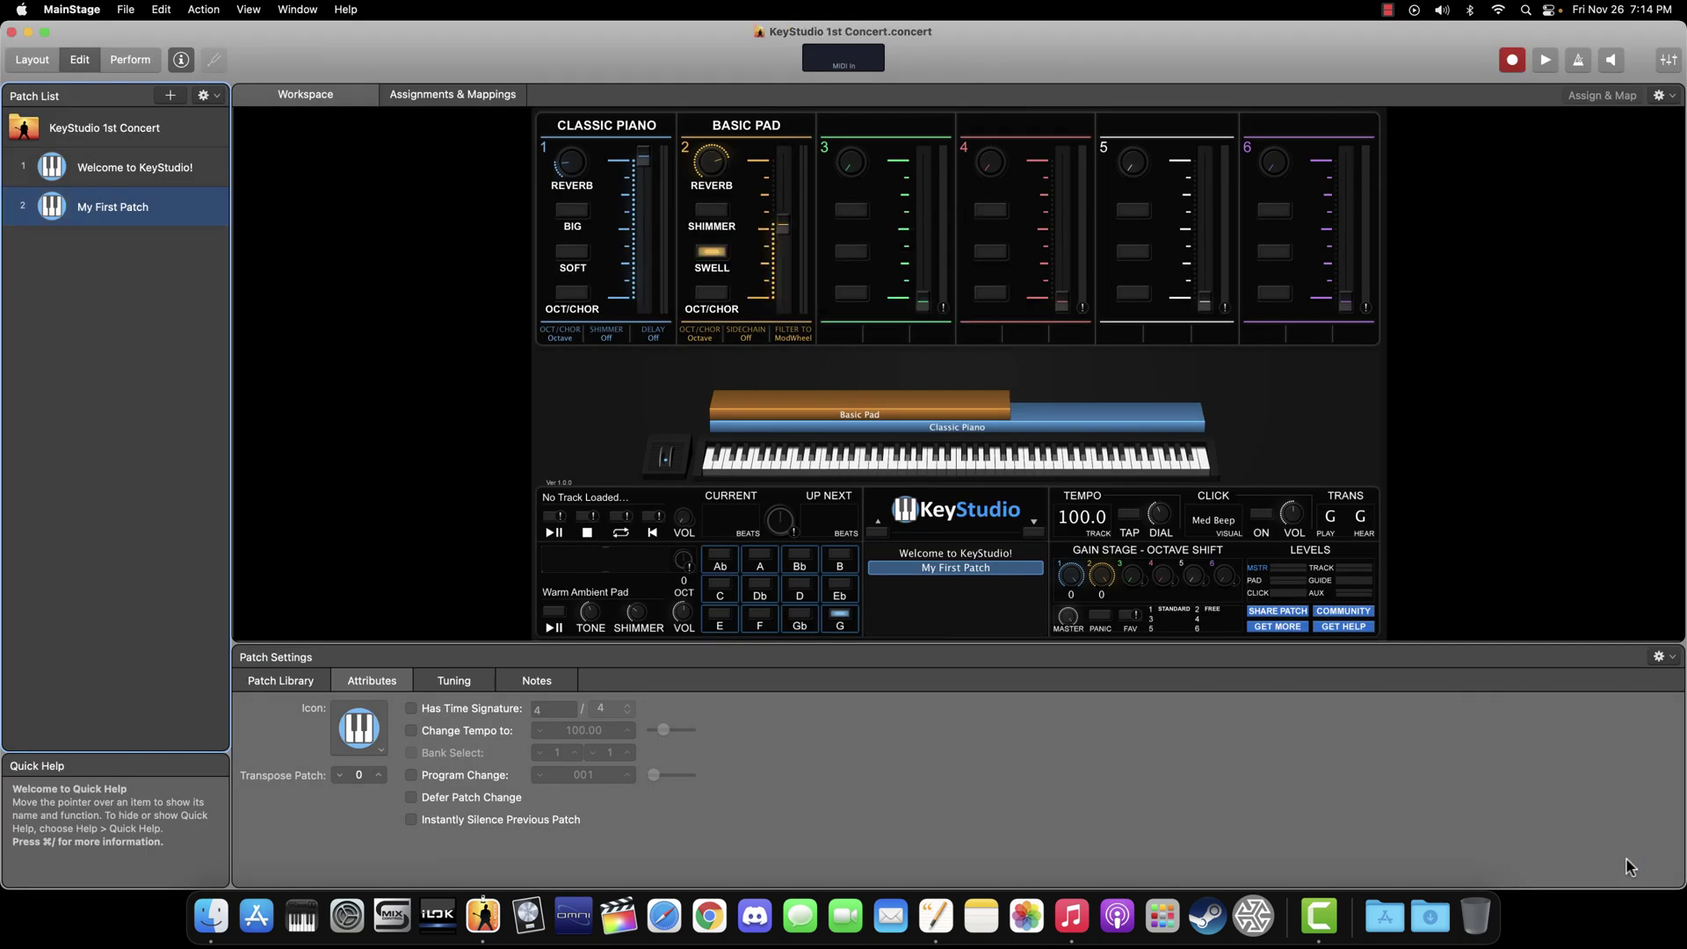